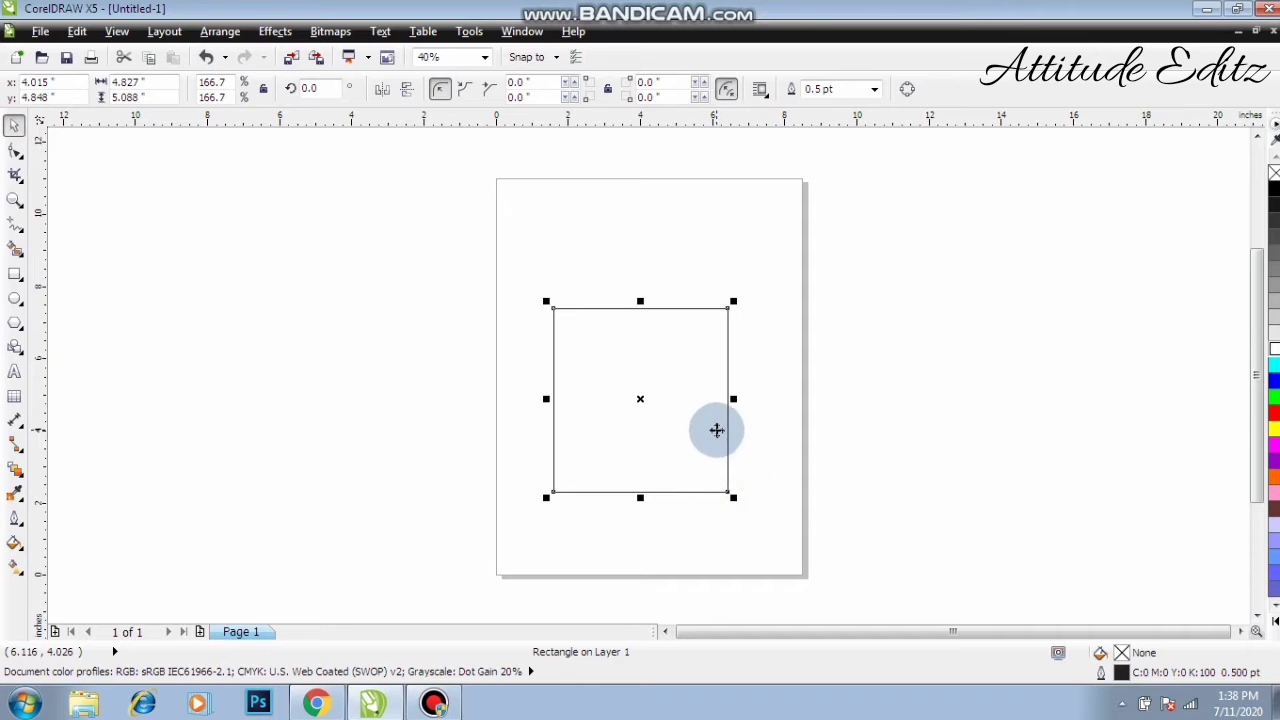
Widen the rectangle to 5.192 inches and centre it on the page.
drag(733, 398, 749, 392)
drag(660, 411, 654, 401)
key(p)
click(502, 376)
click(617, 366)
Round the rectangle's two upper corners with a 0.5 inch radius.
click(15, 150)
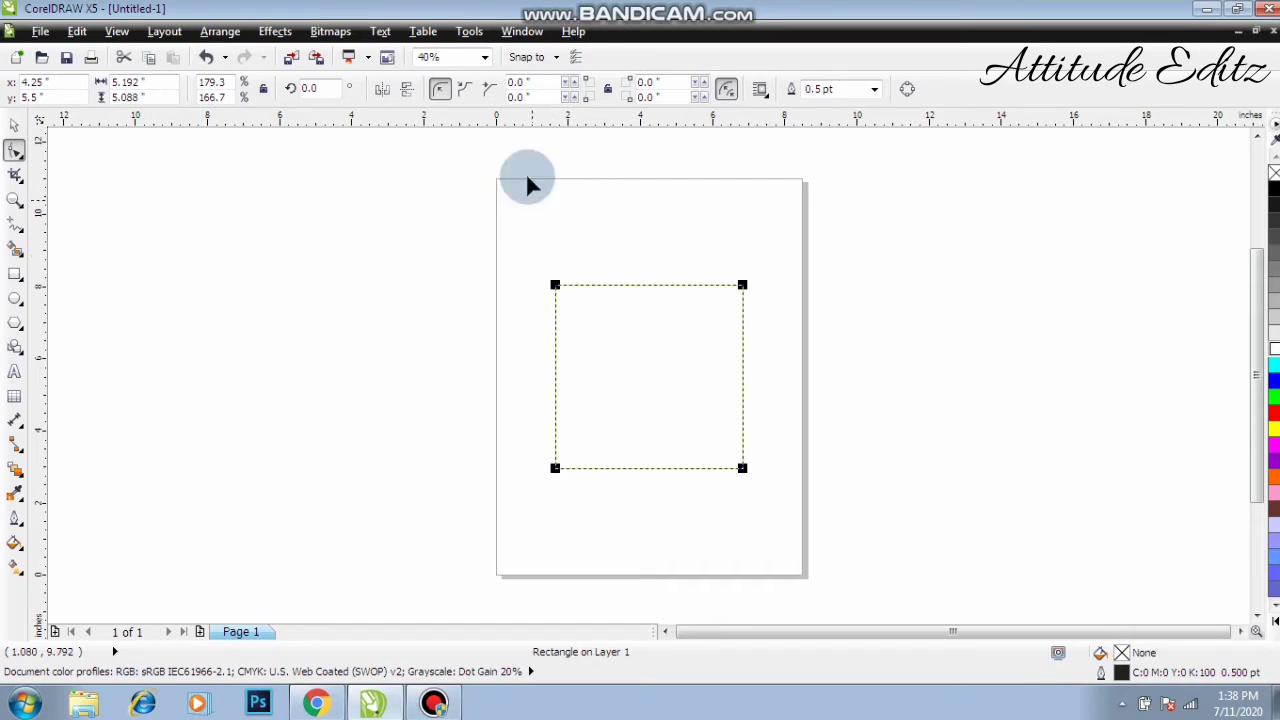
double_click(517, 82)
text(0.5)
key(Return)
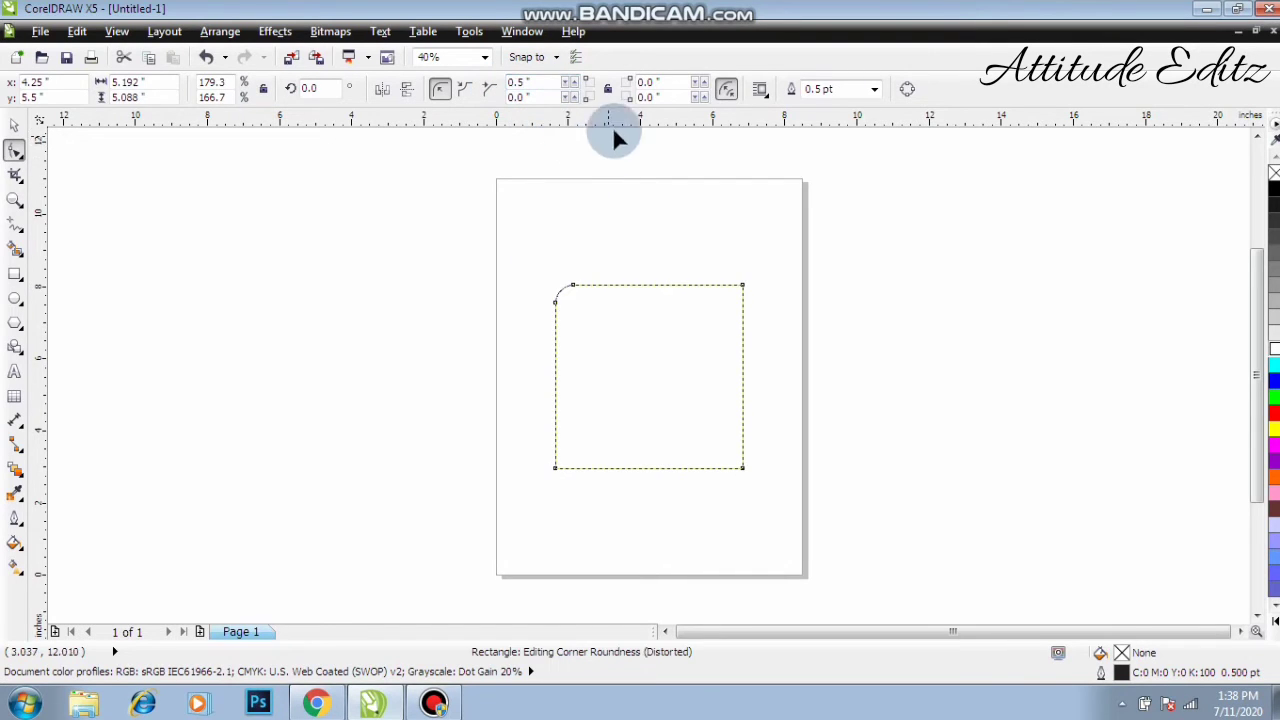
double_click(648, 83)
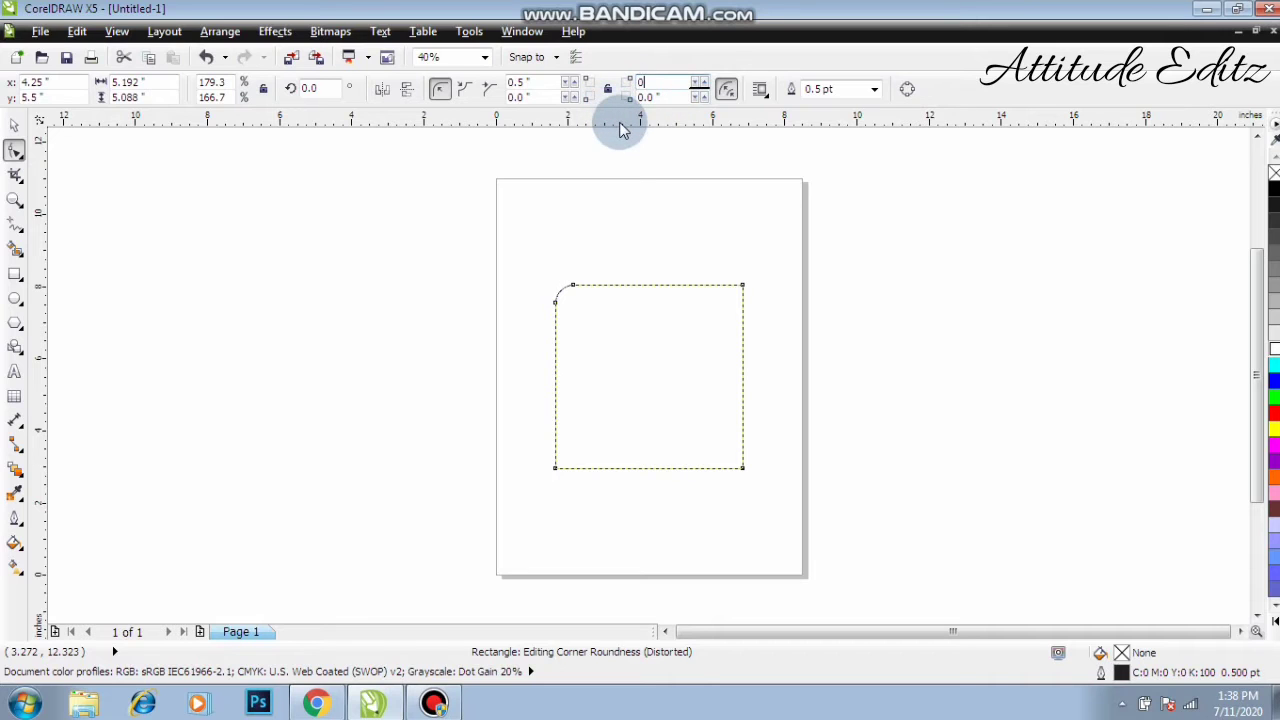
key(Return)
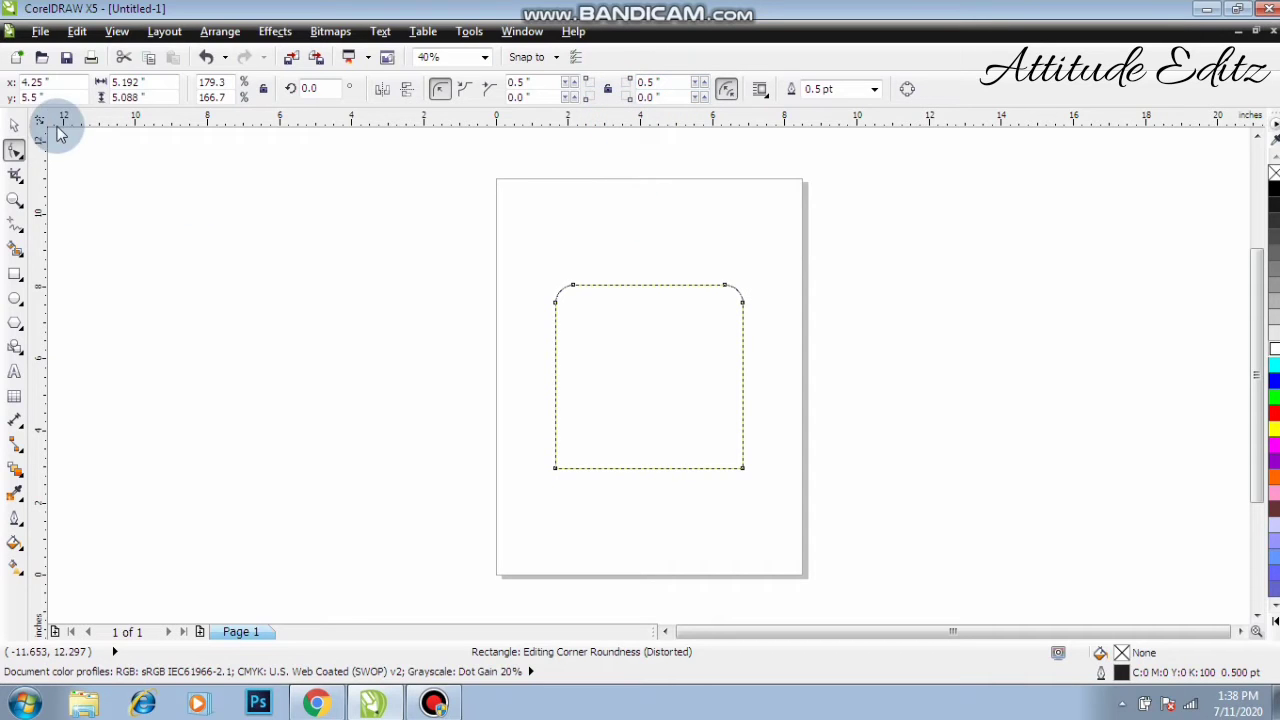
click(14, 125)
click(400, 336)
click(620, 349)
click(434, 338)
Draw a rectangle about 3.57 inches wide inside the rounded shape, reaching past its lower edge, and stretch it upward to 4.435 inches tall.
click(14, 273)
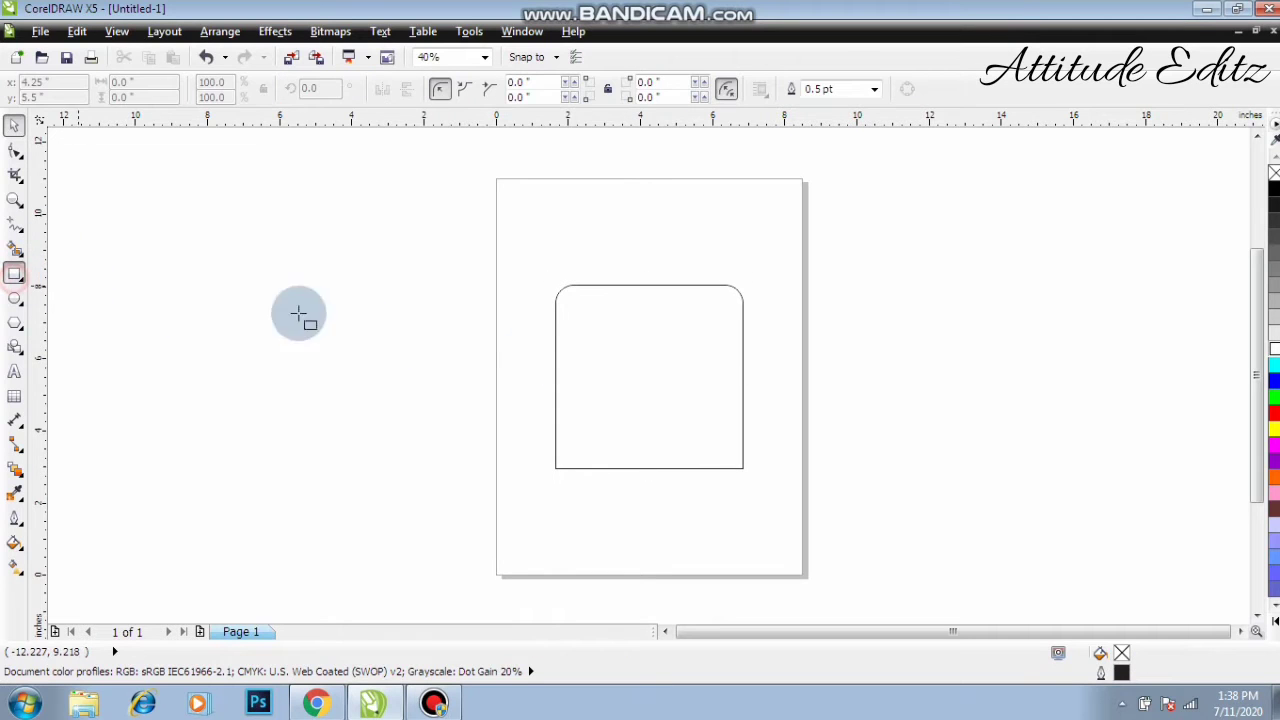
drag(585, 320, 718, 467)
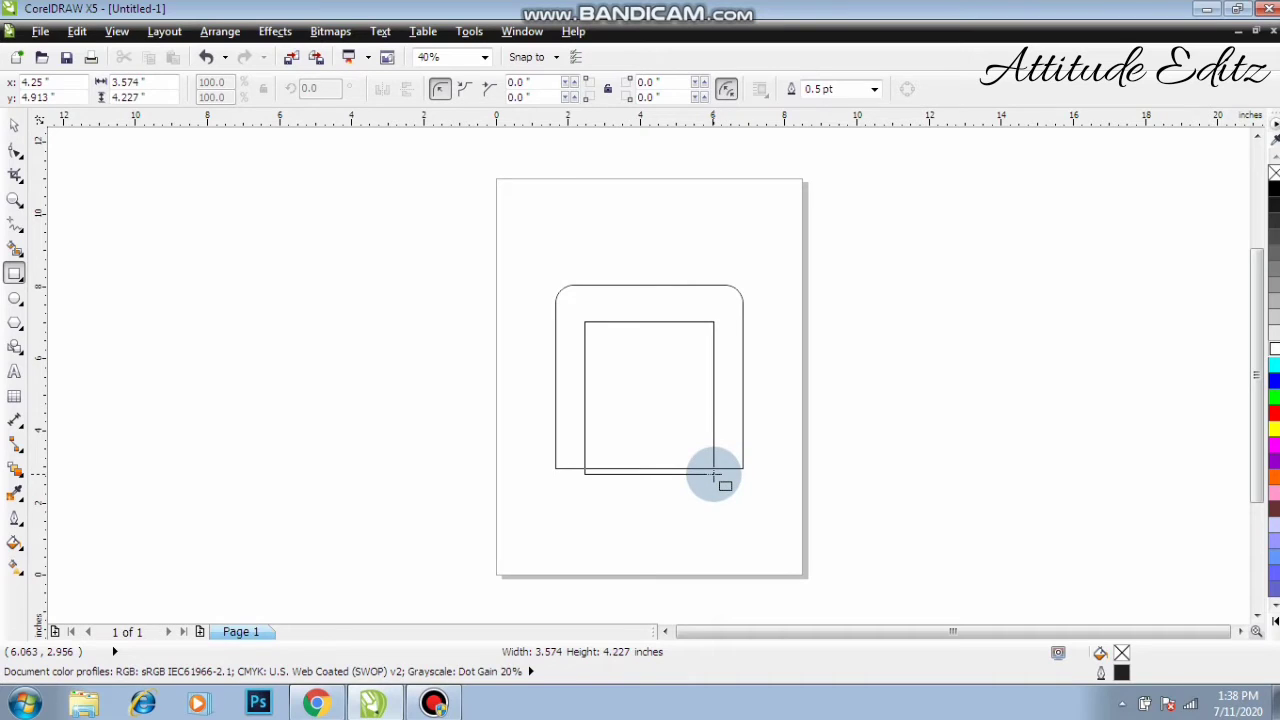
drag(714, 477, 715, 476)
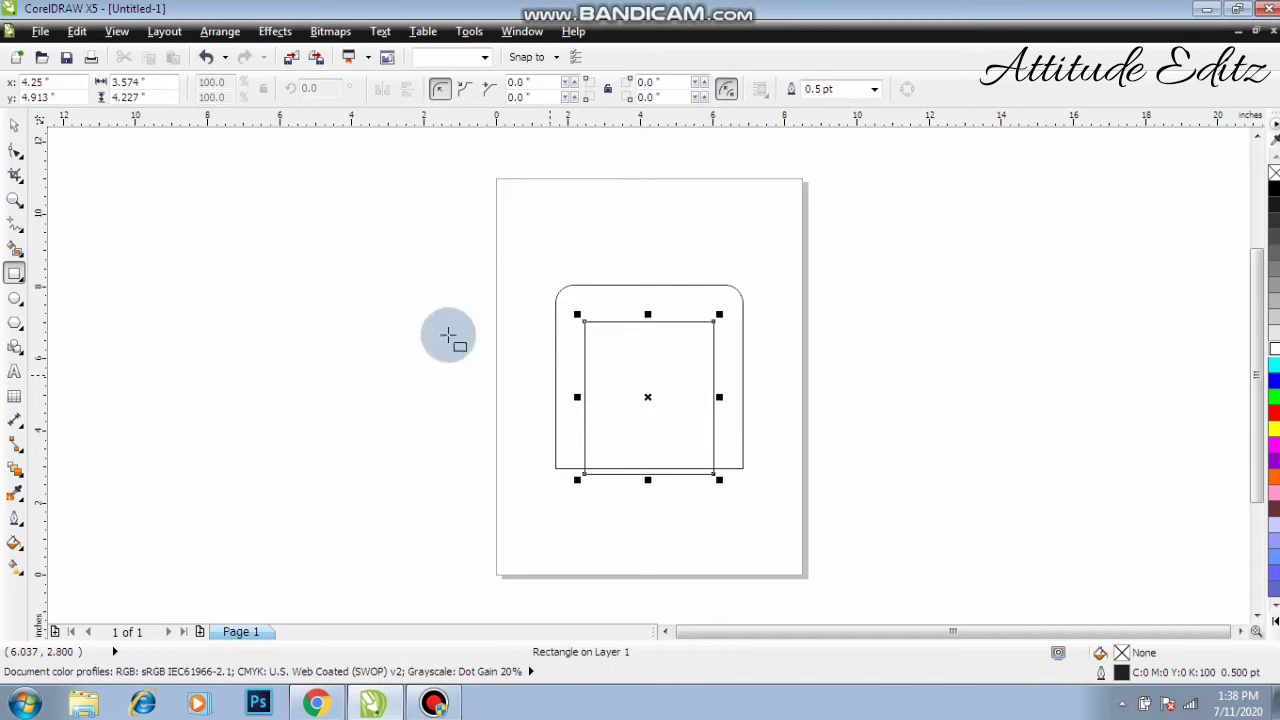
click(17, 130)
drag(543, 286, 640, 308)
click(834, 357)
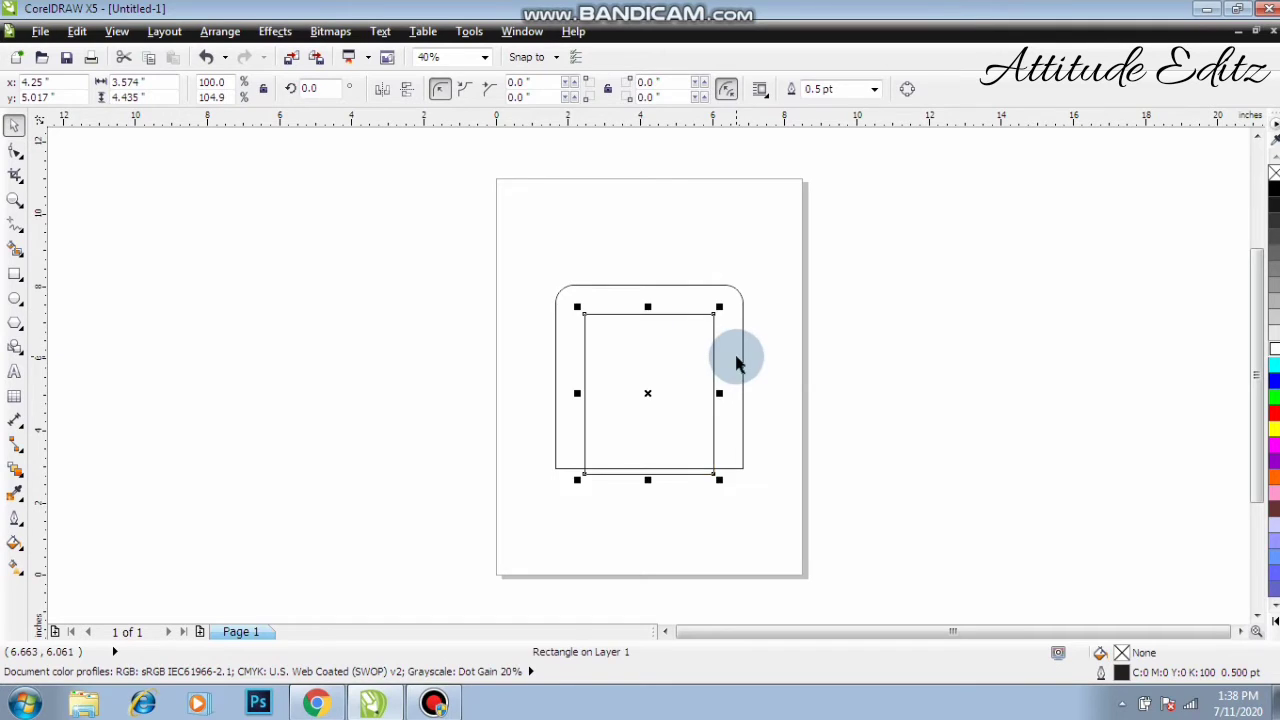
shift+click(735, 357)
click(823, 389)
Trim the rounded outer shape with the inner rectangle and delete the inner rectangle.
click(660, 357)
shift+click(669, 295)
click(579, 88)
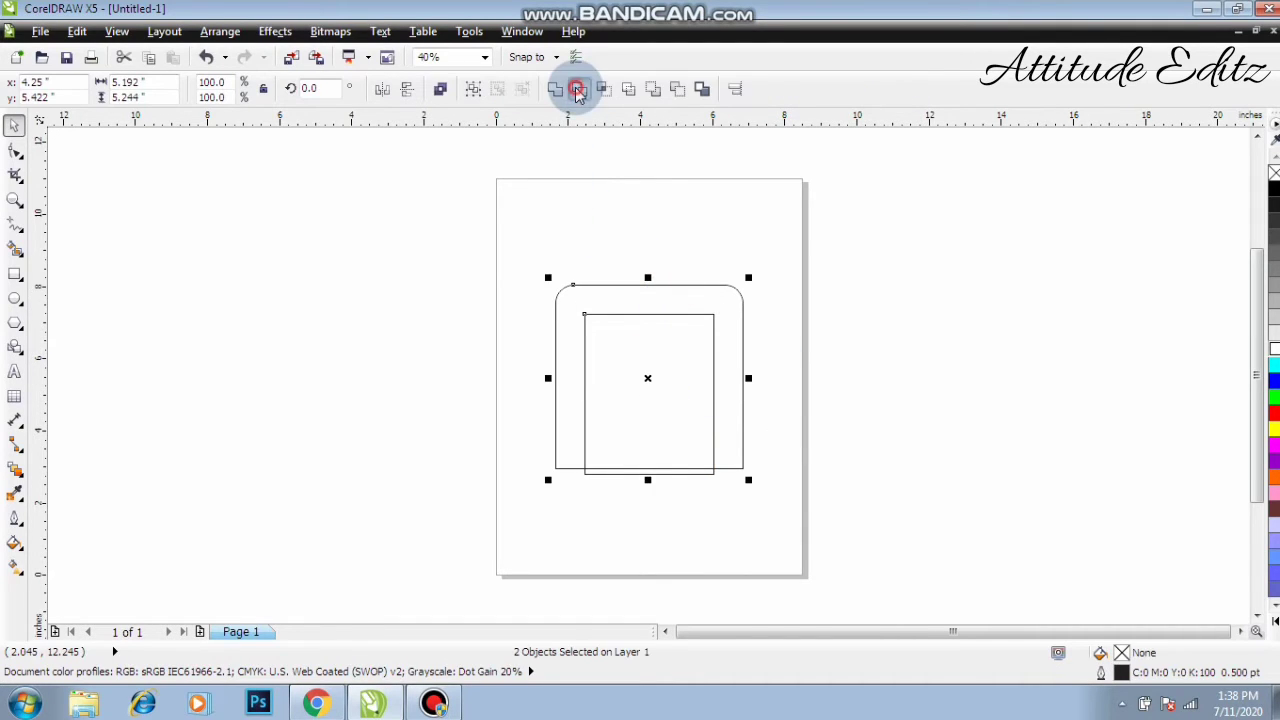
click(629, 354)
right_click(633, 383)
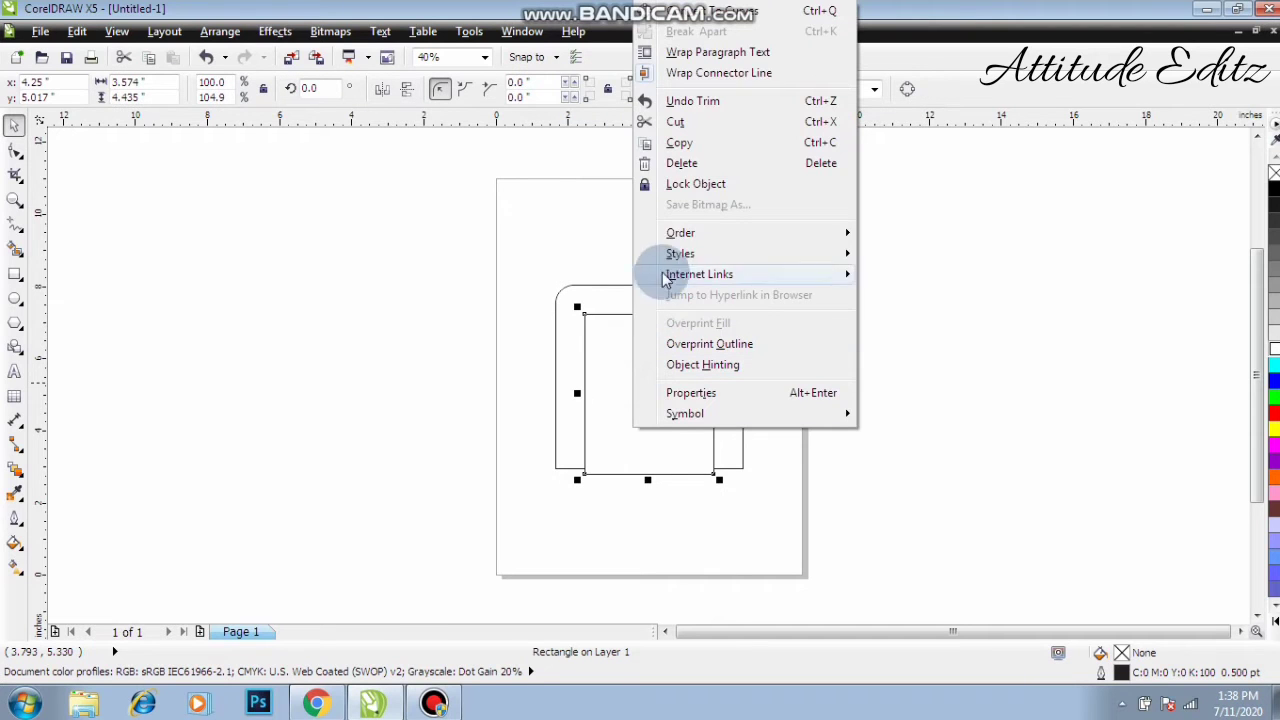
click(655, 161)
Draw a rectangle about 0.81 by 3.11 inches over the left leg of the arch, matching the leg's width.
key(z)
drag(520, 259, 772, 510)
key(space)
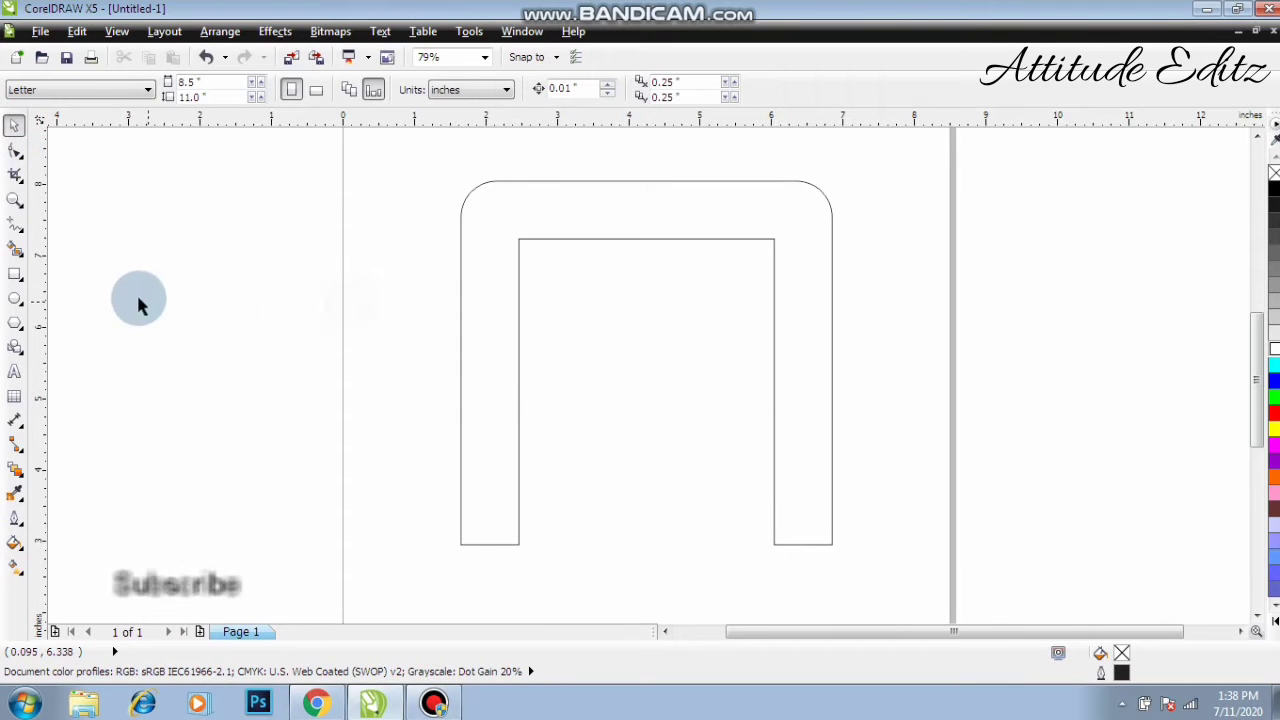
click(15, 273)
drag(462, 299, 520, 526)
click(15, 125)
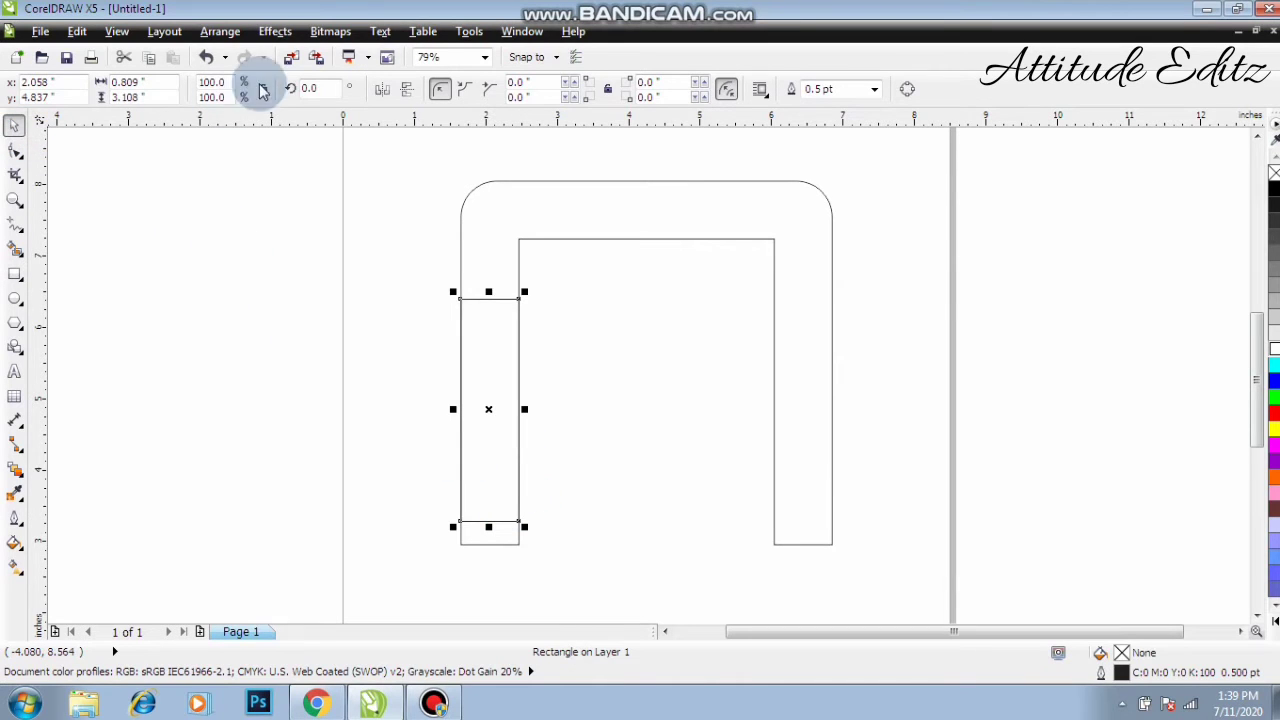
Rotate the leg-width rectangle 90 degrees, stretch it to 4.173 inches long and centre it across both legs as a crossbar.
click(312, 88)
key(Return)
drag(562, 406, 805, 296)
shift+click(795, 227)
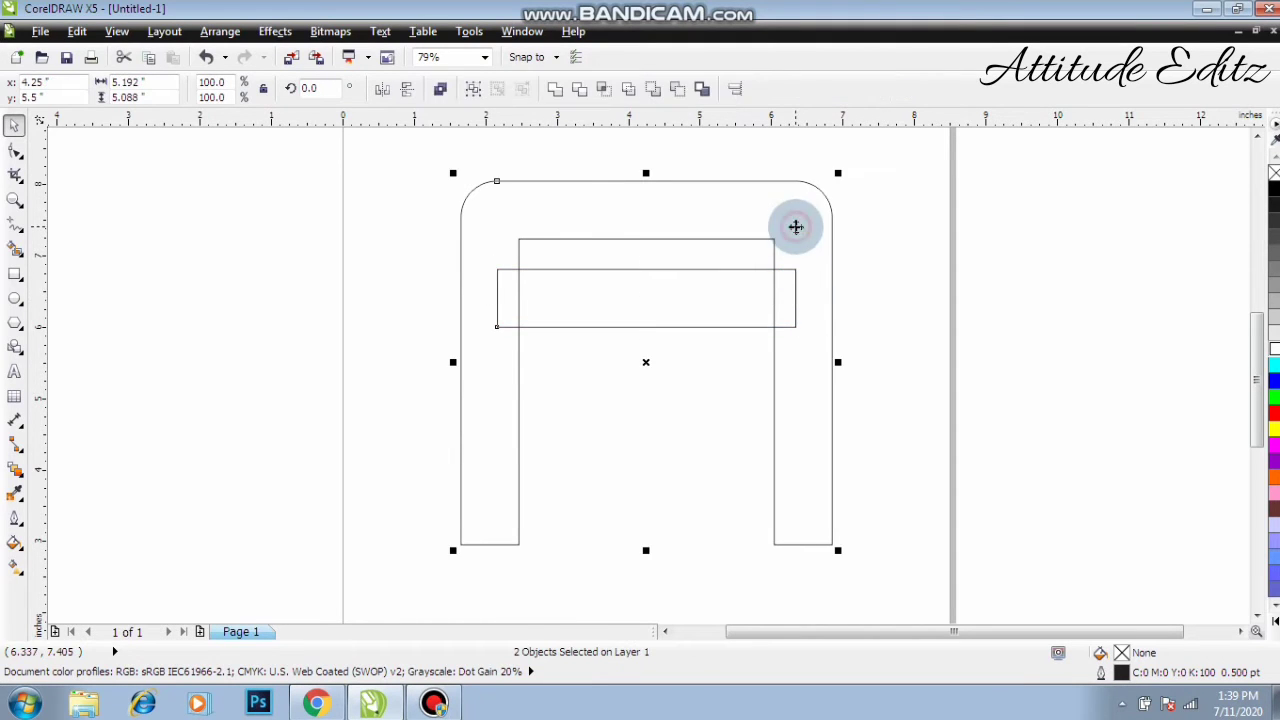
click(897, 289)
Weld the crossbar to the arch to form a letter A.
click(614, 270)
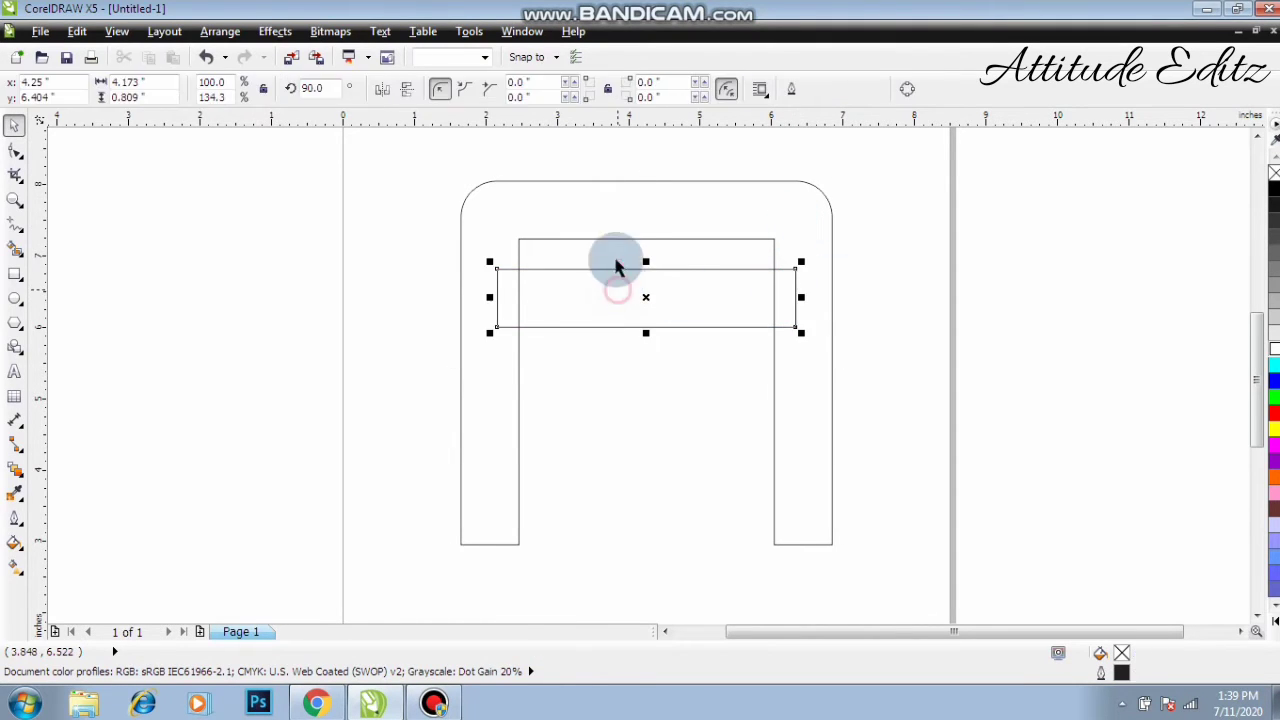
shift+click(605, 182)
click(555, 89)
click(343, 243)
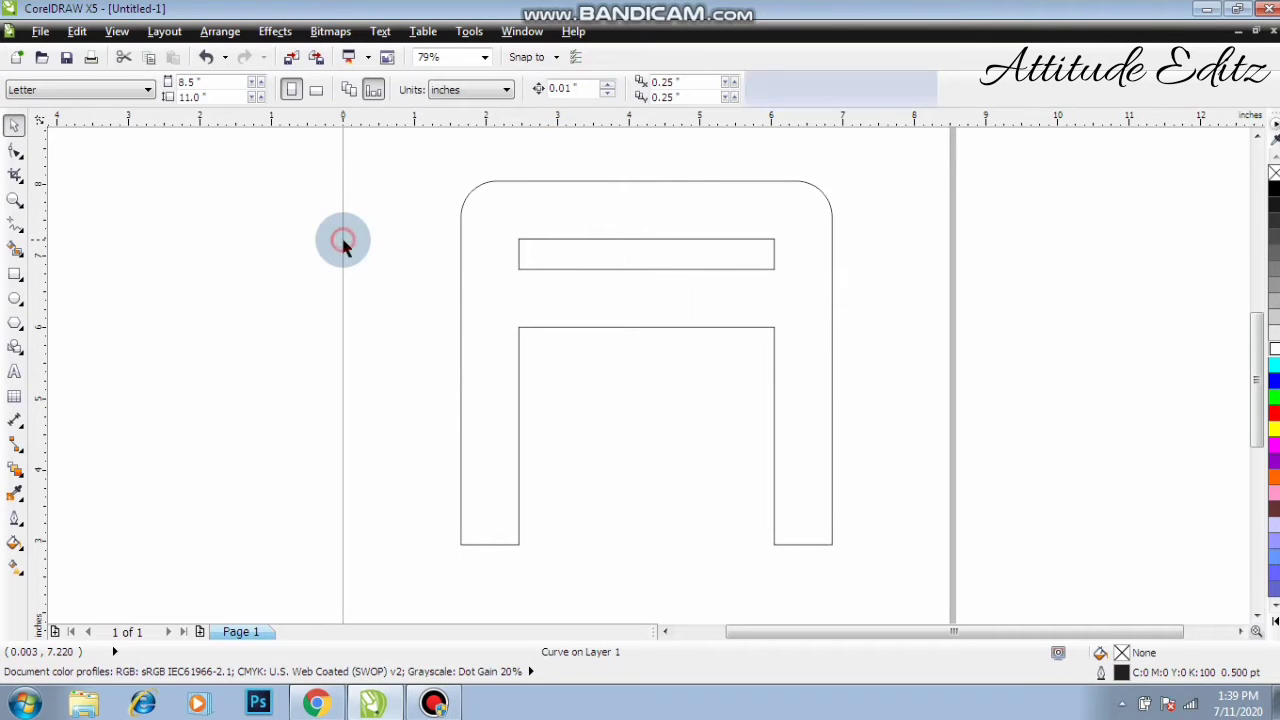
Draw a rectangle about 3.04 by 3.45 inches between the A's legs below the crossbar and centre it horizontally on the A.
click(17, 279)
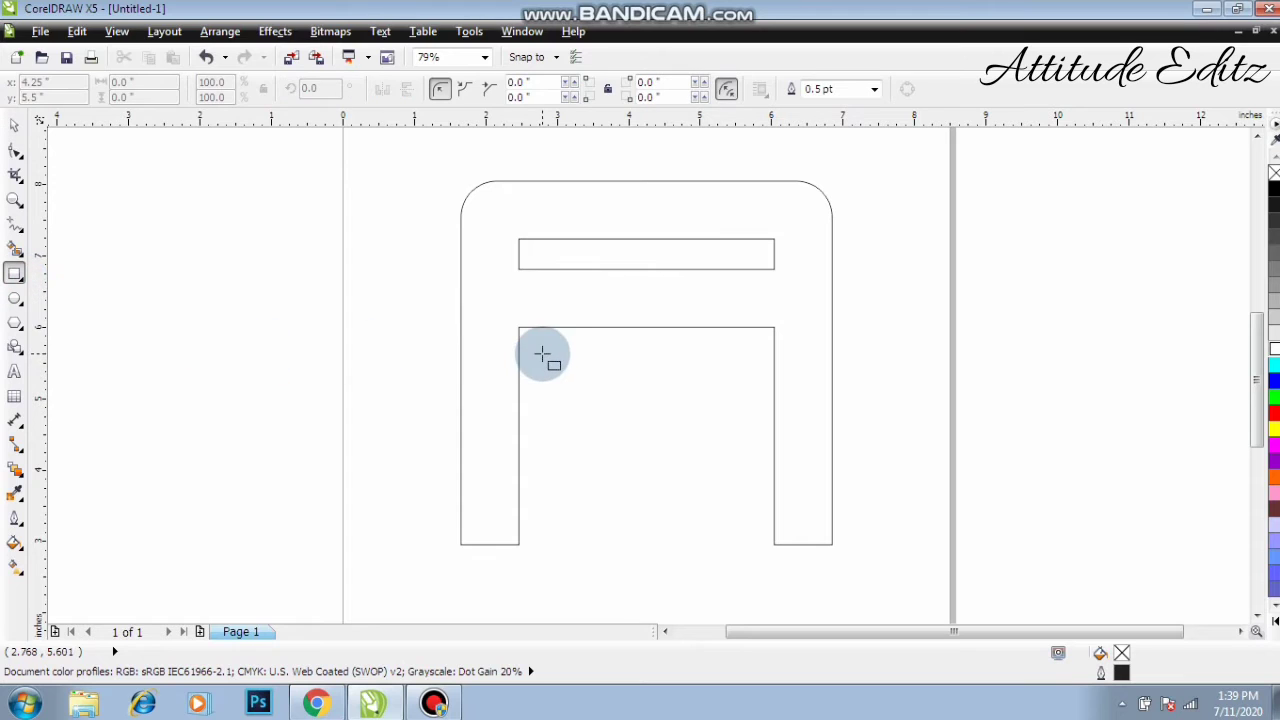
drag(540, 352, 760, 599)
click(15, 125)
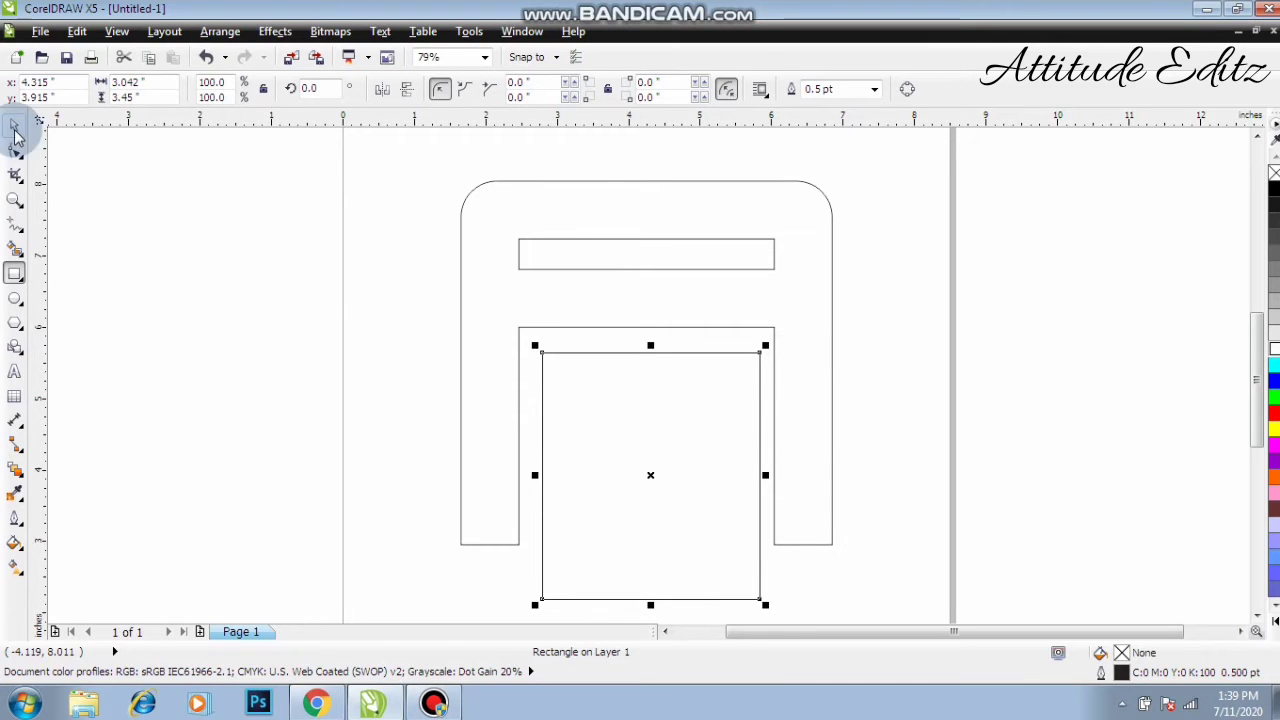
shift+click(625, 290)
click(909, 386)
Round the two left corners of the rectangle between the A's legs with a 0.5 inch radius.
click(651, 406)
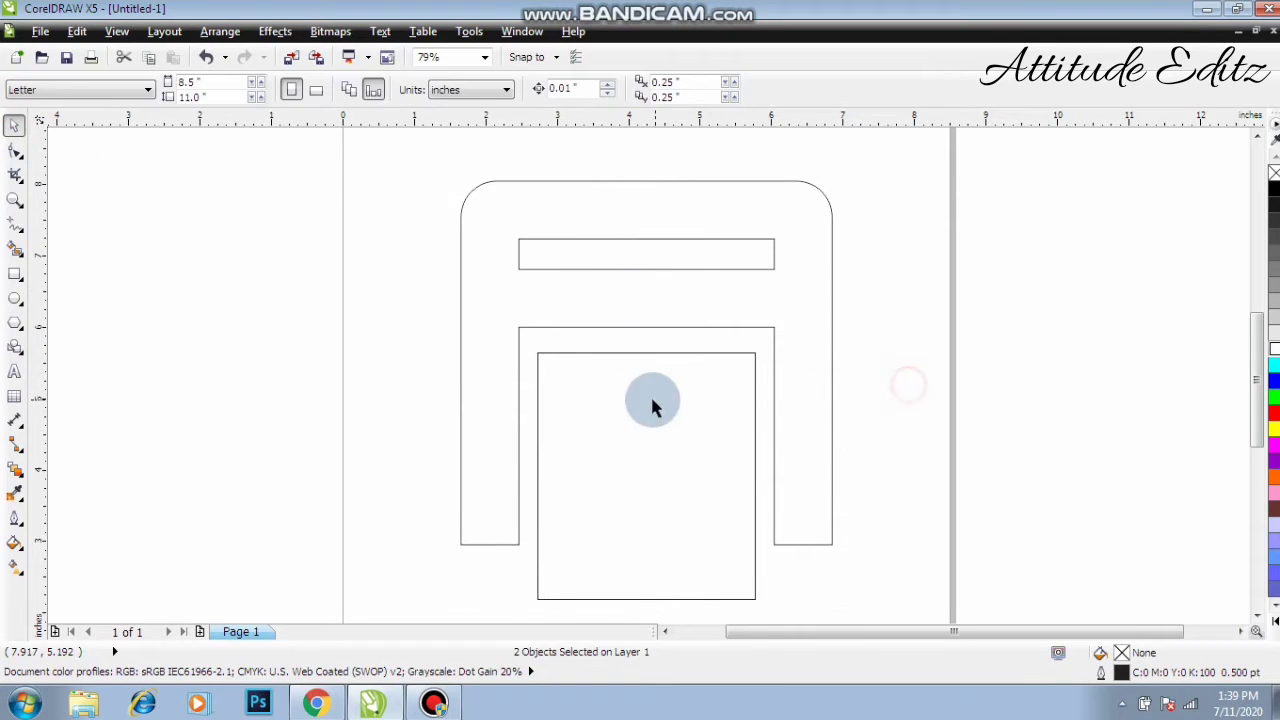
scroll(1257, 410, down, 2)
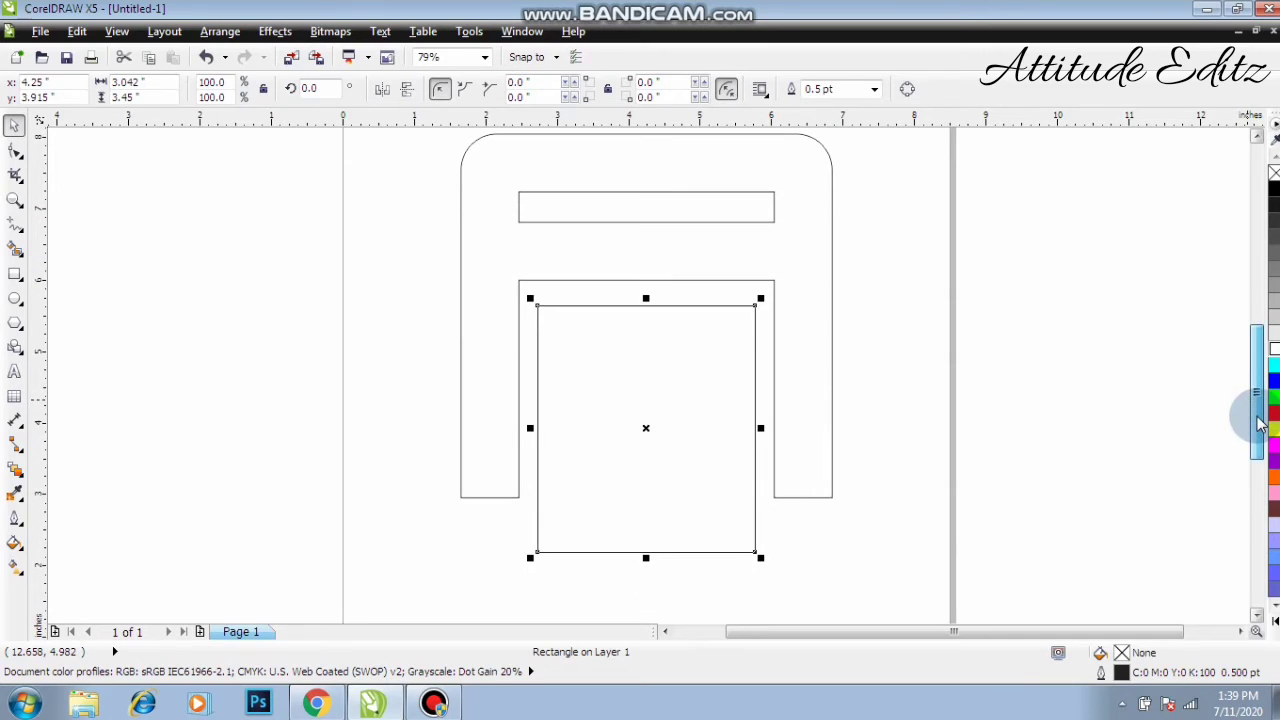
click(949, 428)
click(600, 378)
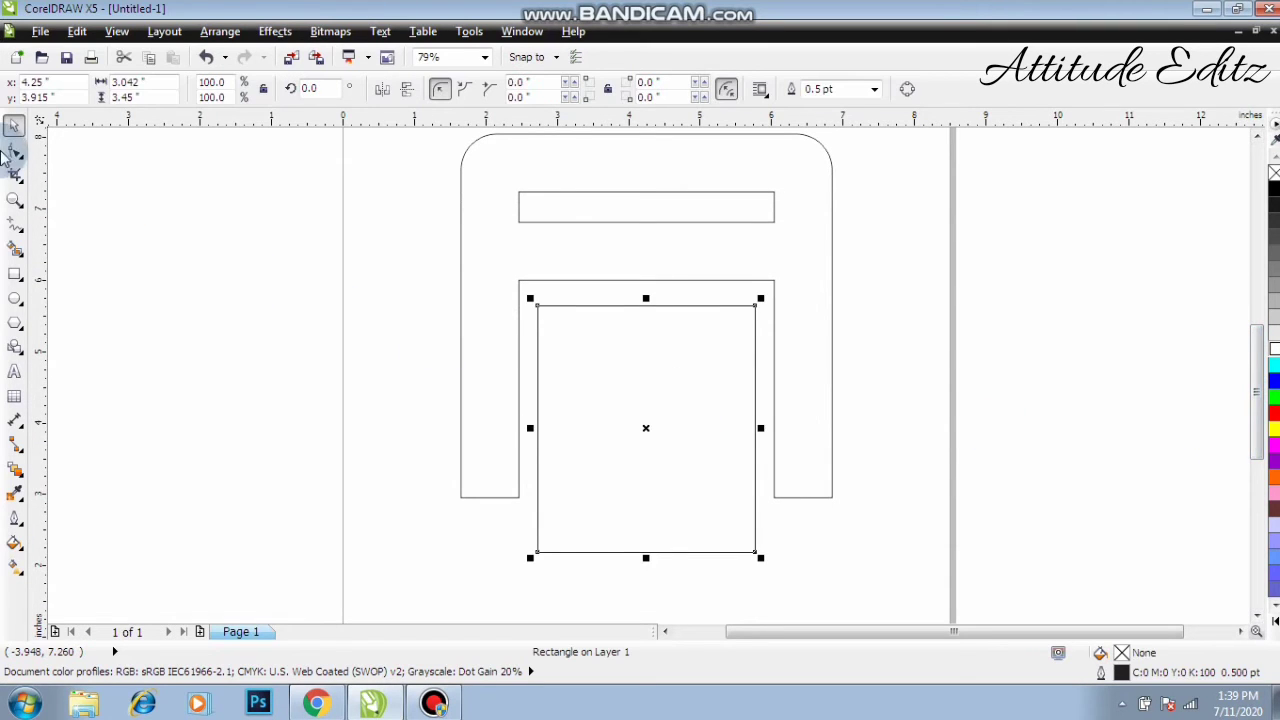
click(14, 150)
click(517, 82)
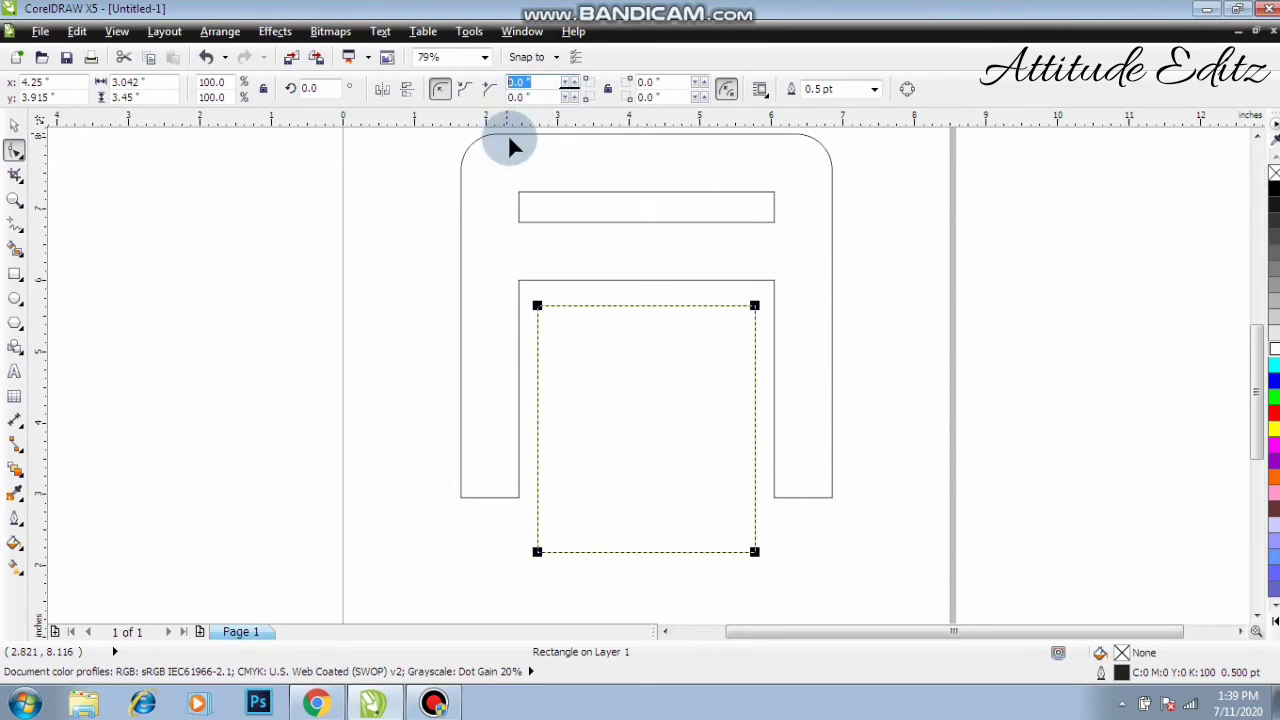
drag(537, 305, 566, 318)
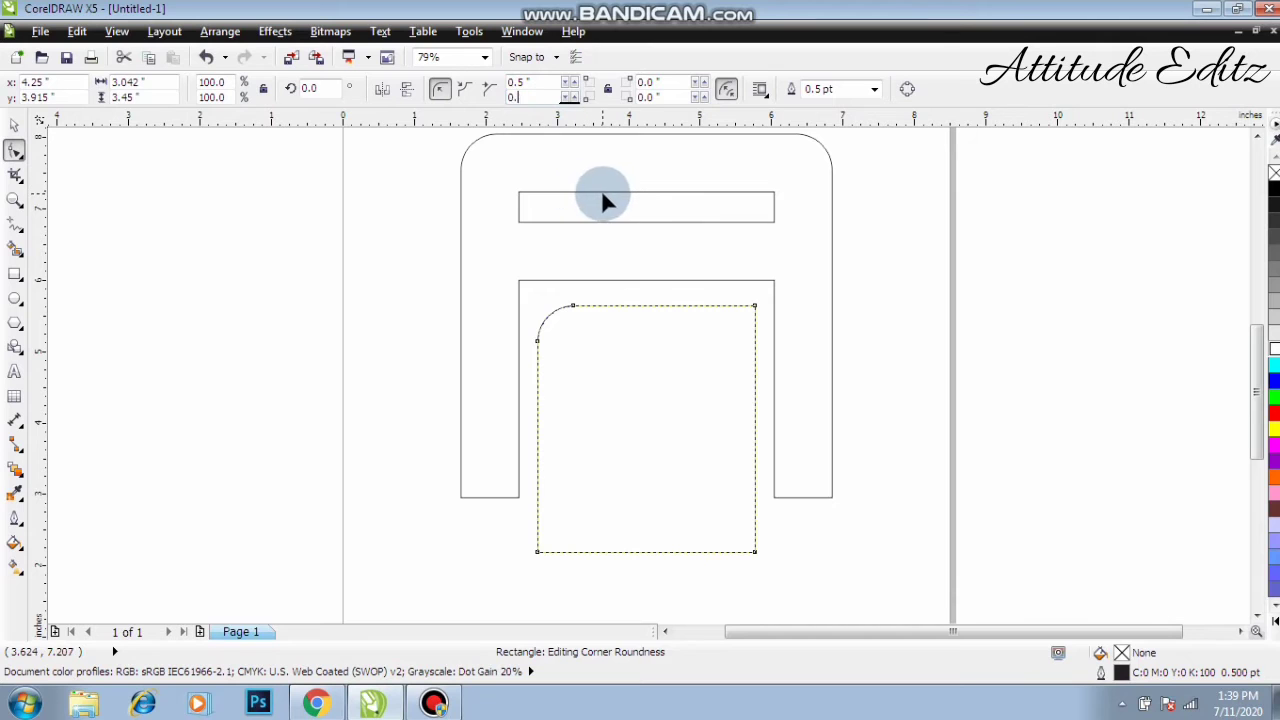
click(15, 125)
click(230, 318)
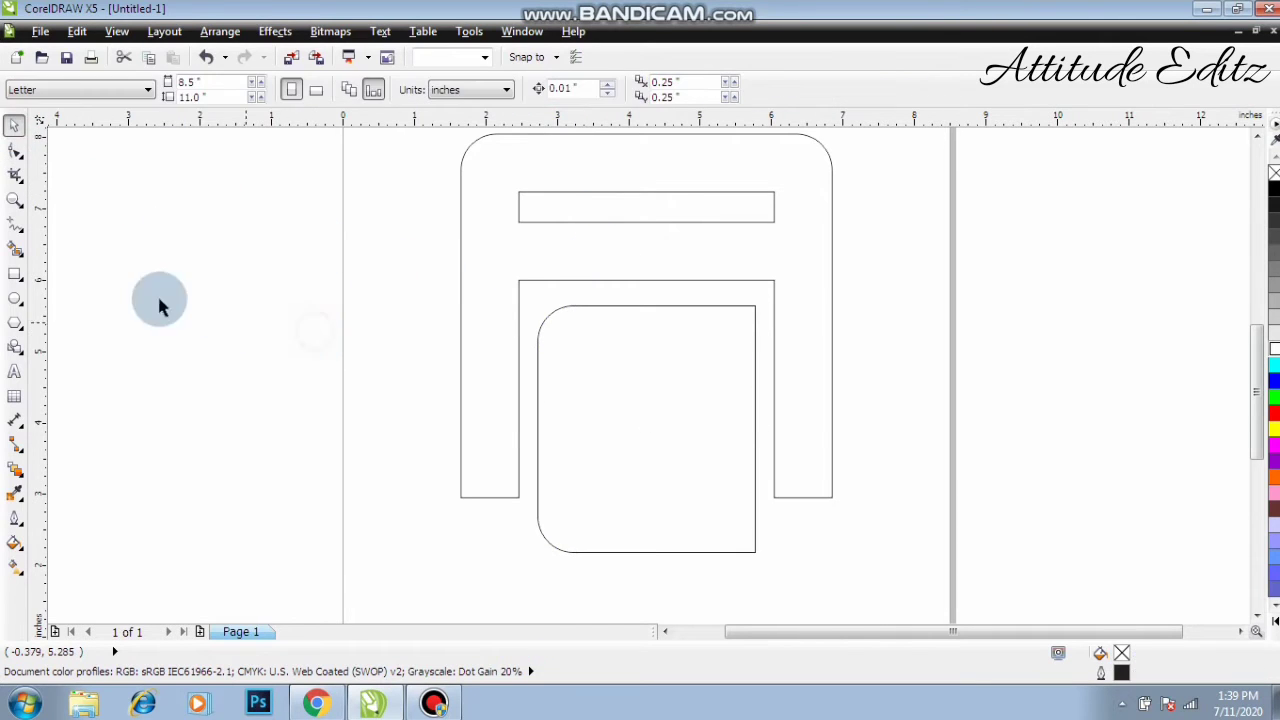
Draw a rectangle about 2.56 by 2.23 inches inside the left-rounded shape, overlapping its right edge, and centre it vertically on that shape.
click(15, 270)
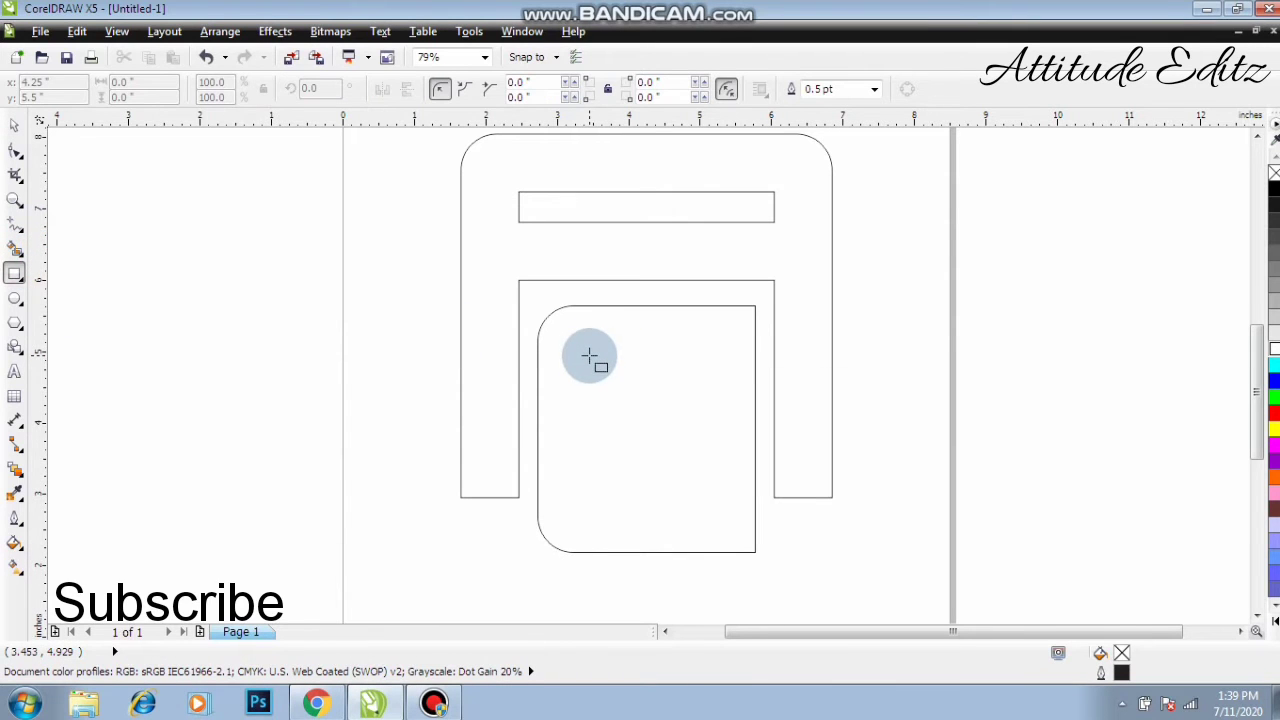
mouse_move(587, 352)
mouse_down()
mouse_move(677, 466)
mouse_move(768, 518)
mouse_up()
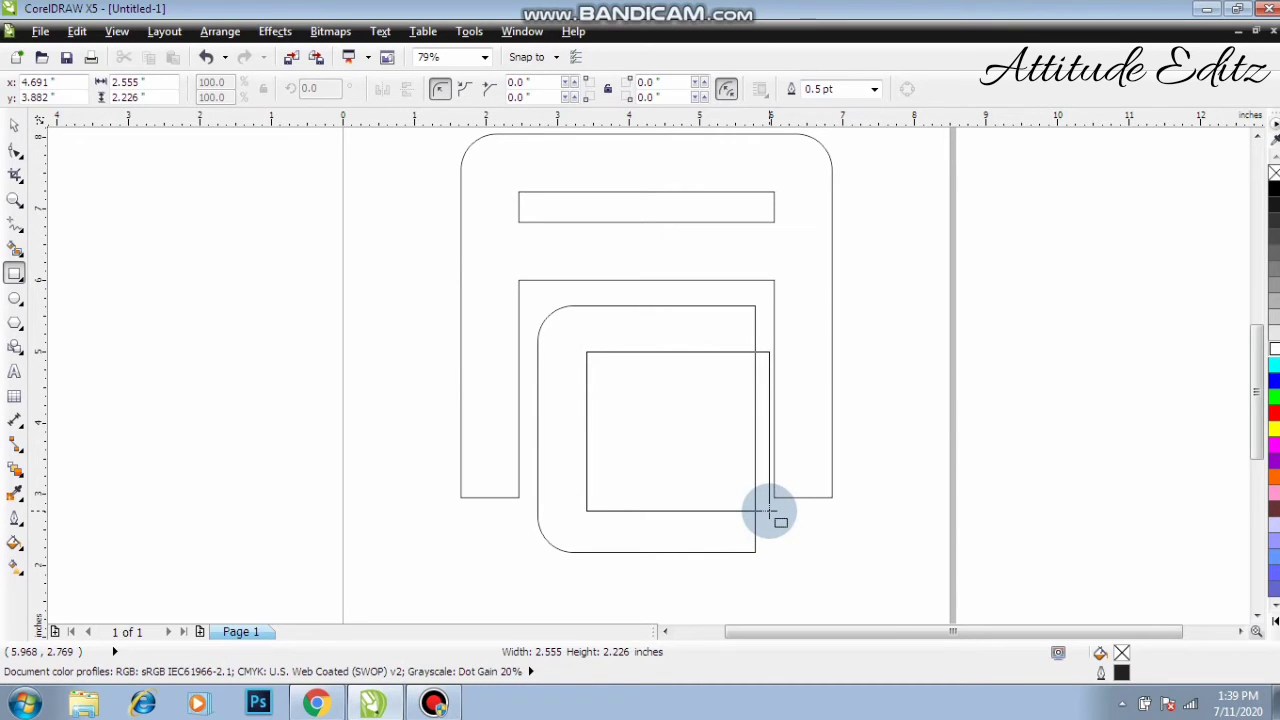
drag(770, 512, 770, 512)
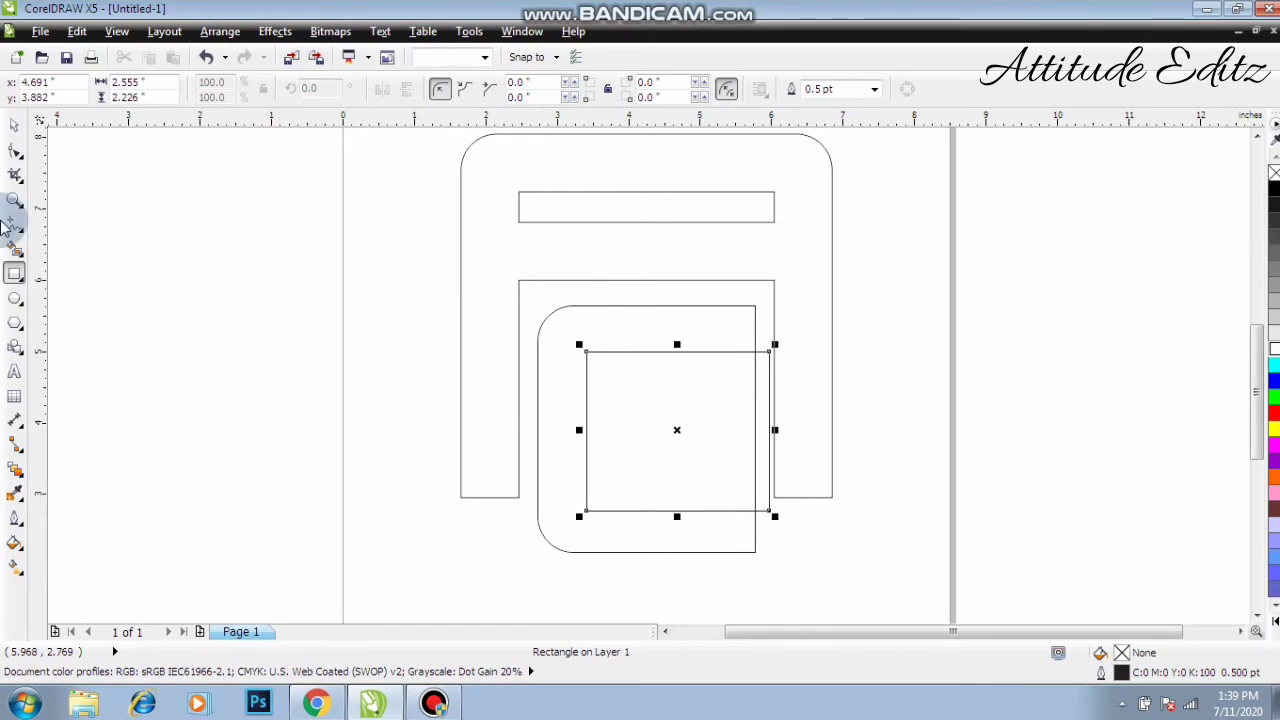
click(15, 126)
shift+click(584, 319)
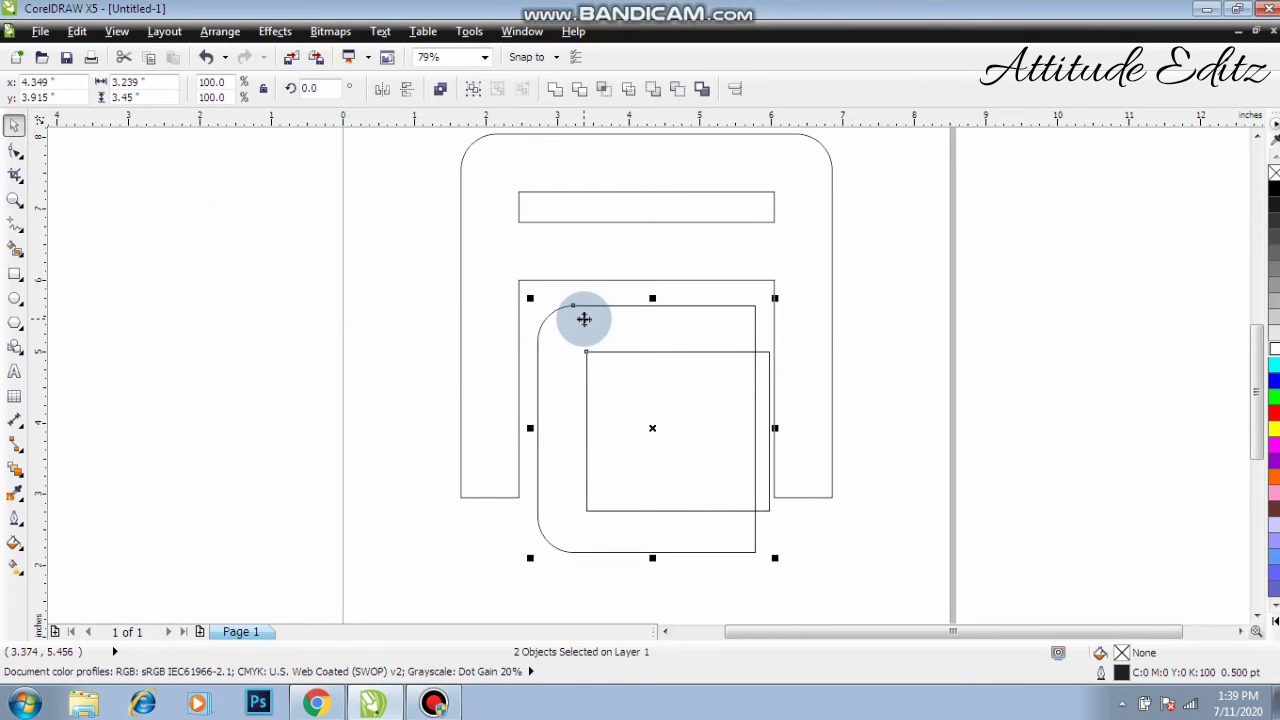
click(923, 380)
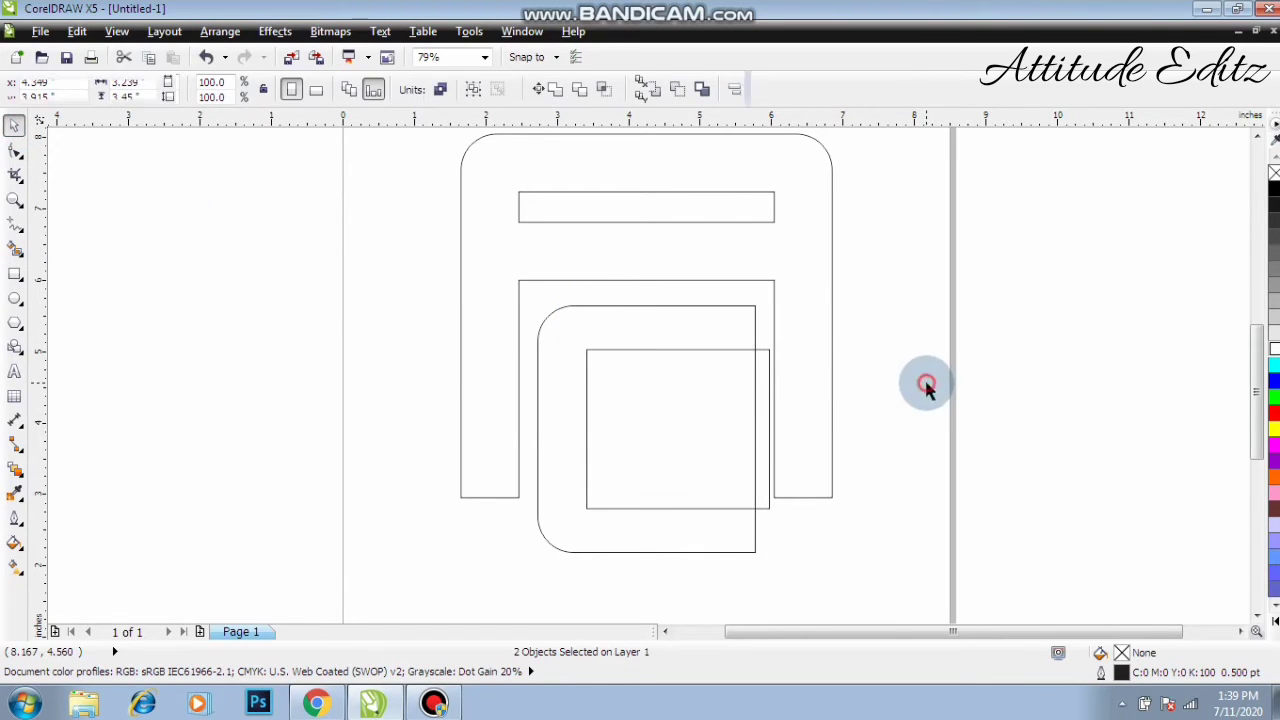
Trim the left-rounded shape with the inner rectangle and delete the inner rectangle to leave a C shape.
click(700, 410)
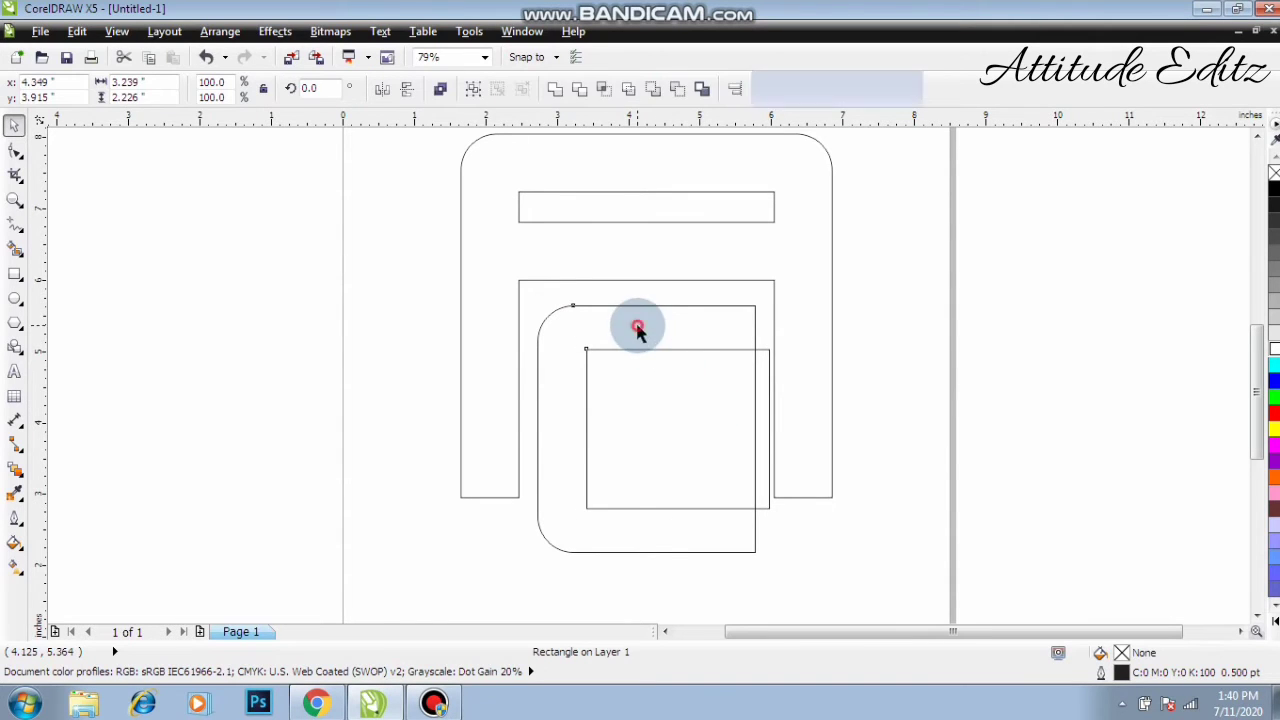
shift+click(634, 326)
click(580, 89)
click(334, 372)
click(606, 417)
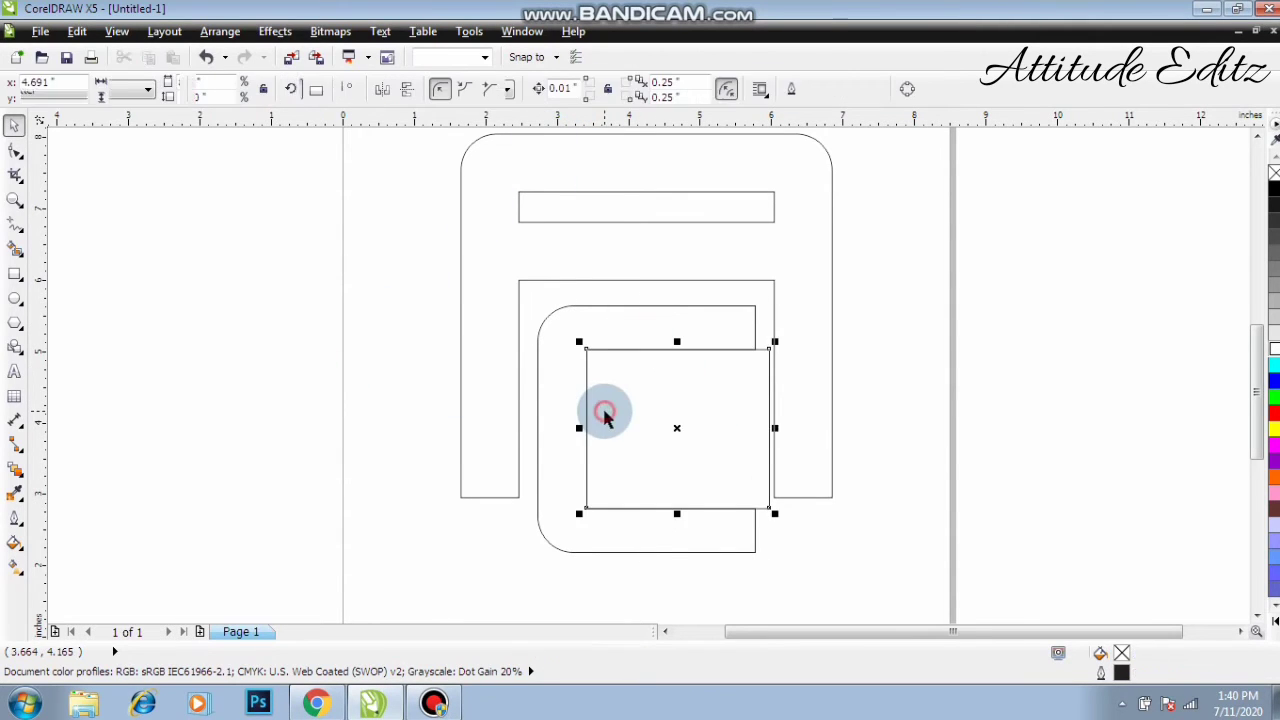
right_click(606, 417)
click(653, 163)
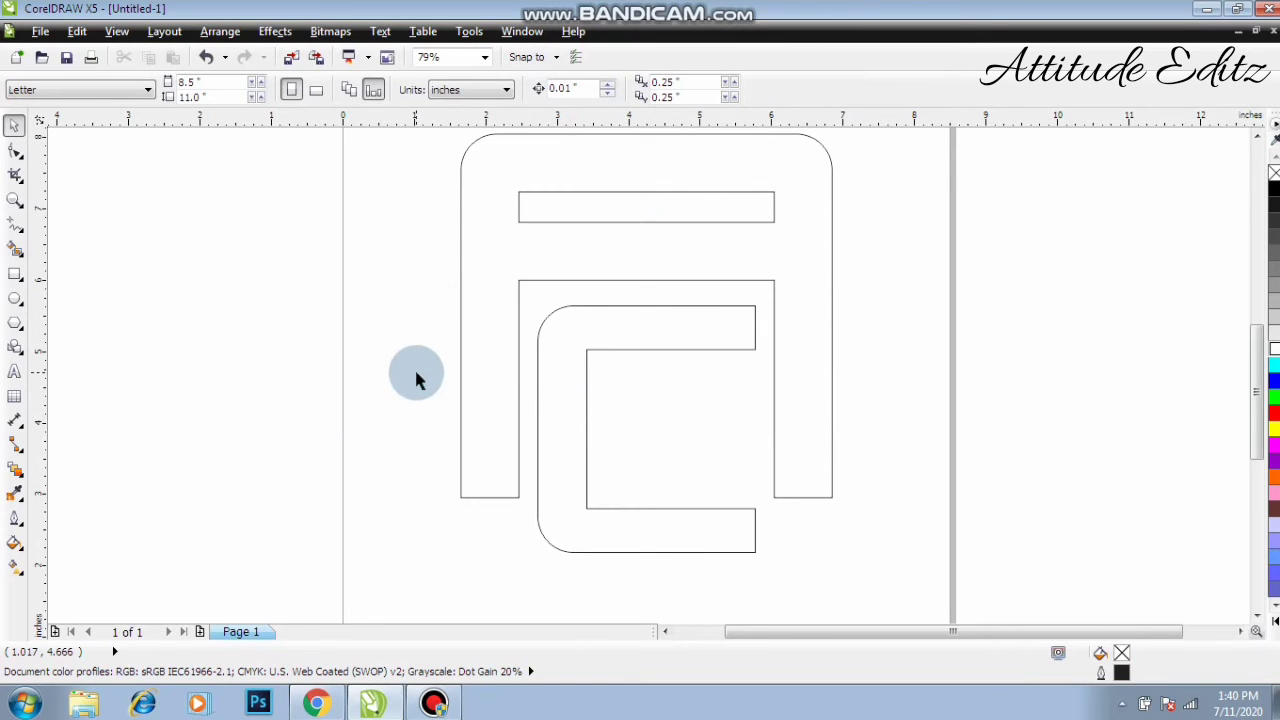
Draw a middle bar about 2.7 by 0.8 inches overlapping the C shape's spine and centre it vertically on the C shape.
click(15, 280)
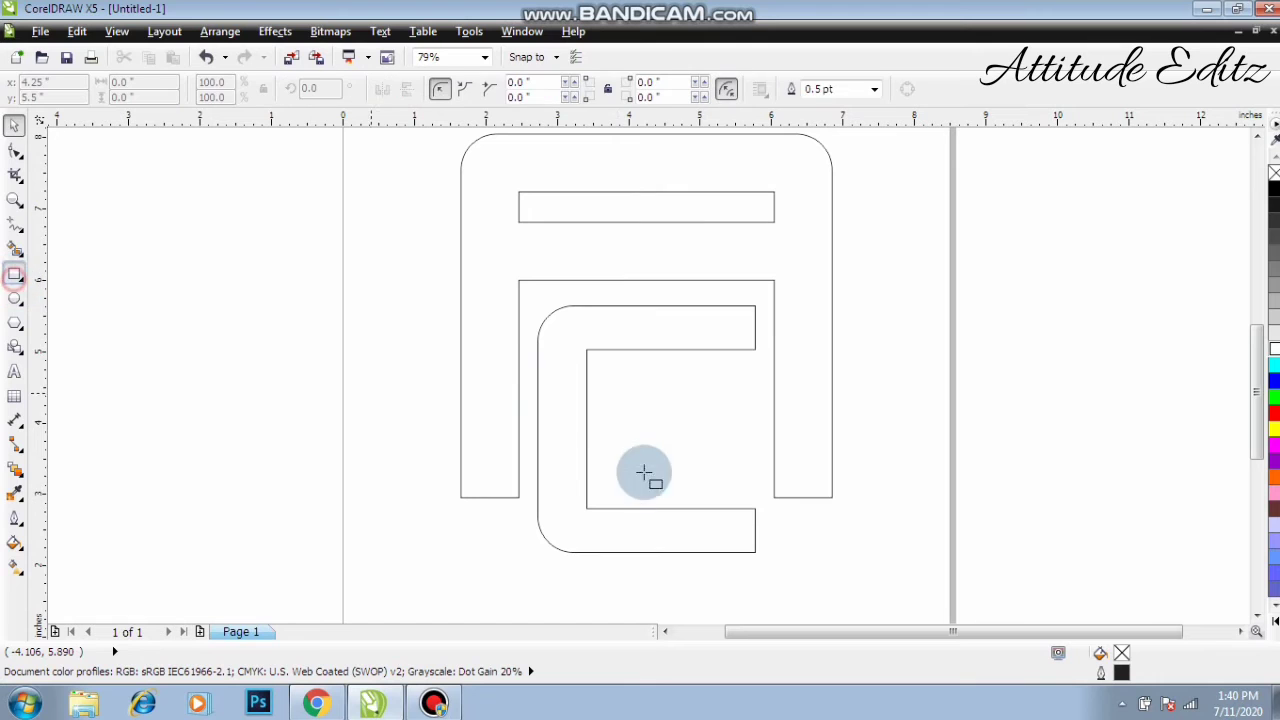
drag(560, 395, 746, 454)
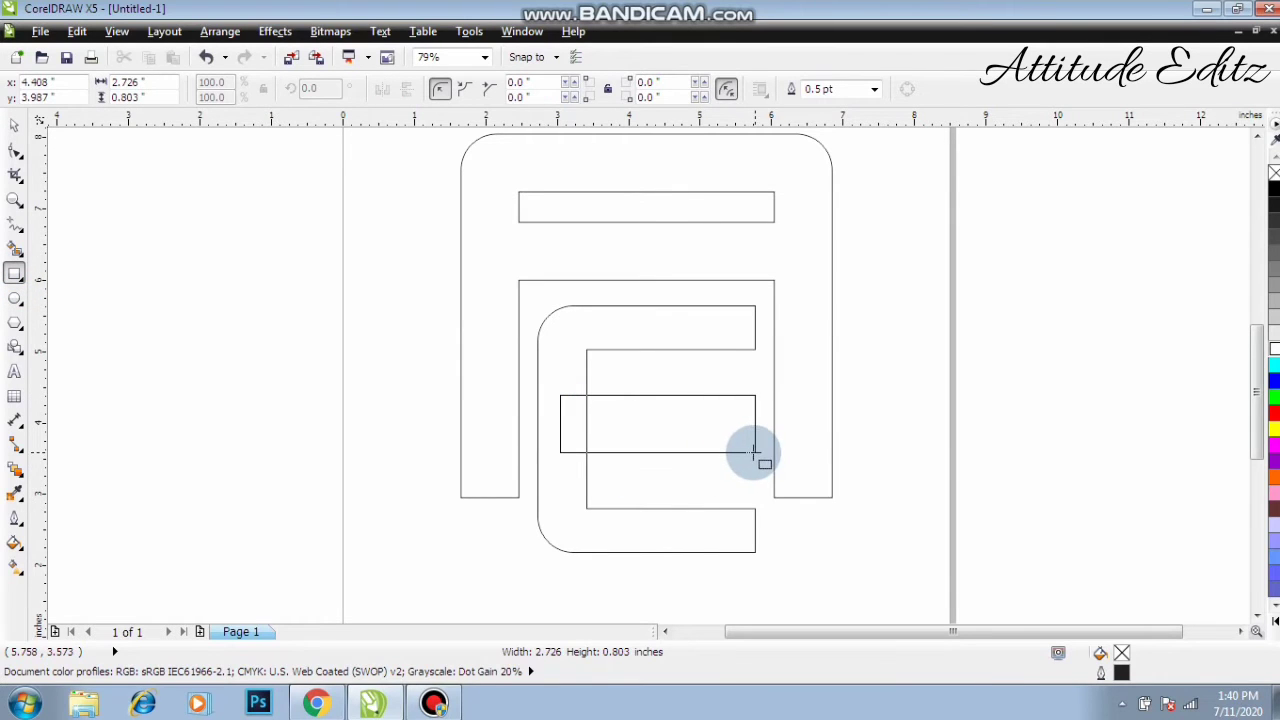
drag(751, 455, 751, 453)
click(15, 125)
shift+click(587, 325)
key(e)
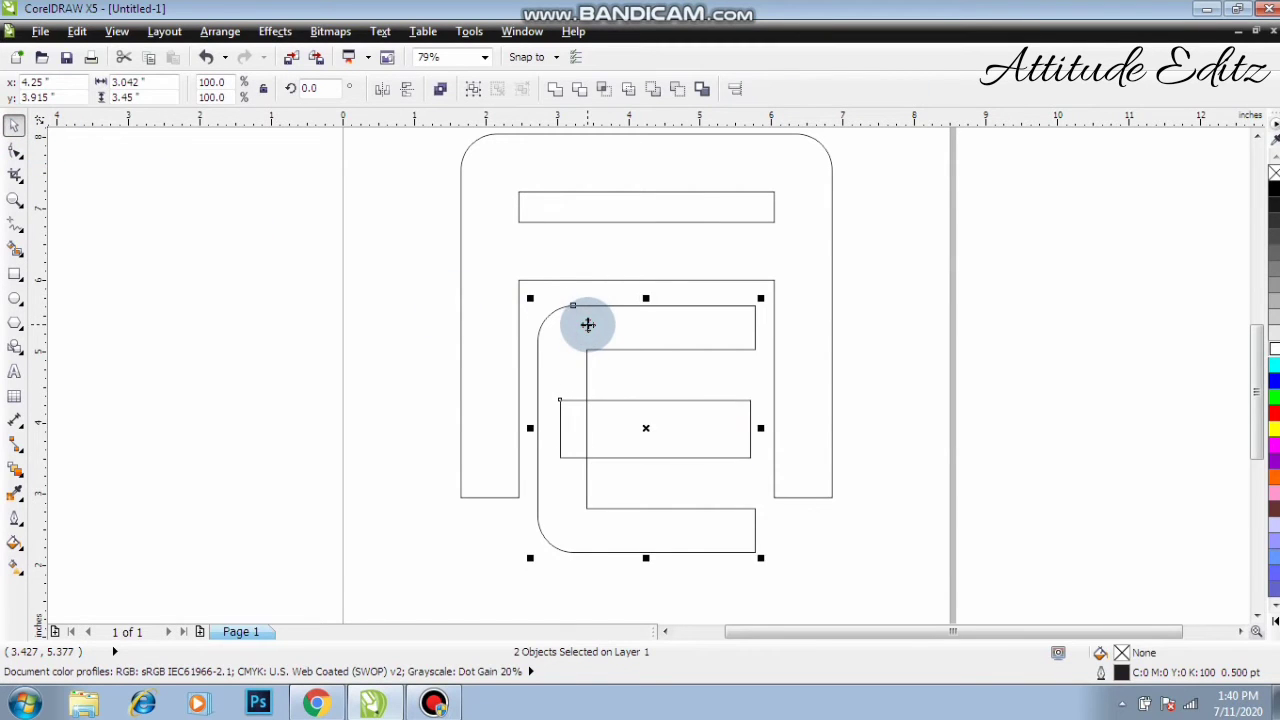
click(954, 426)
Align the middle bar's right edge with the C shape and weld the two into a single letter E.
click(728, 452)
shift+click(713, 313)
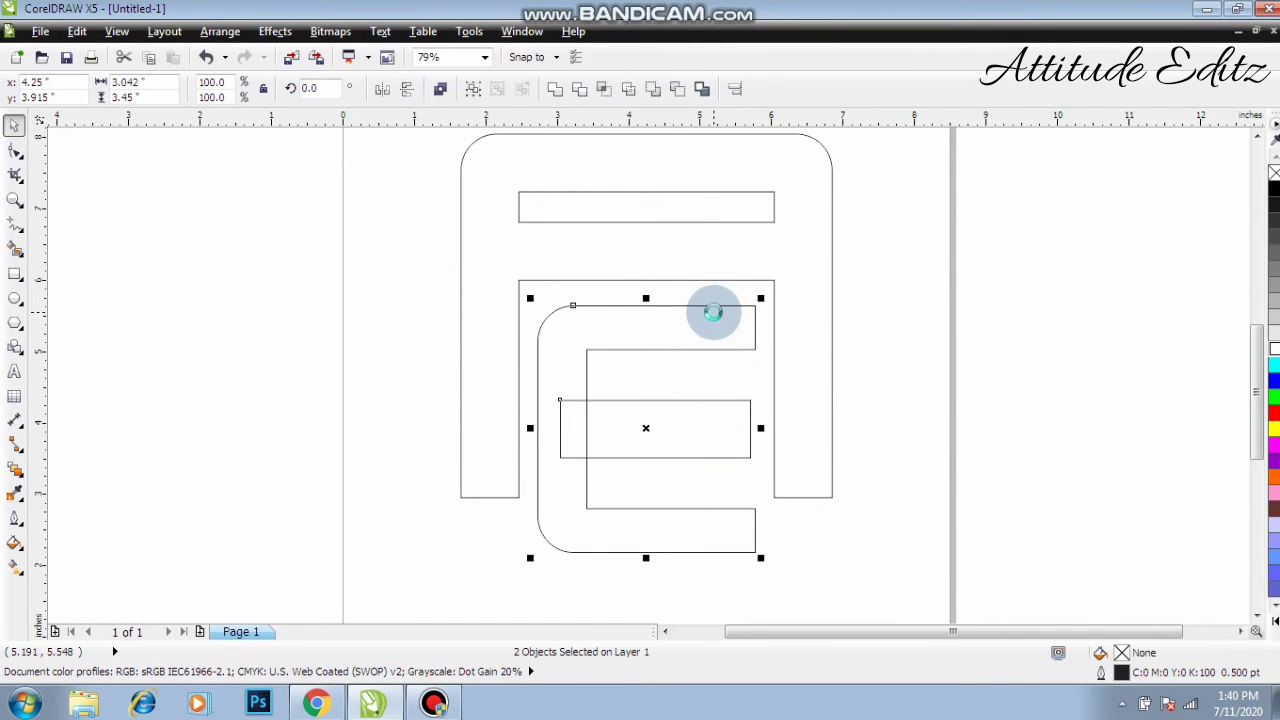
key(r)
click(946, 449)
click(674, 452)
shift+click(630, 333)
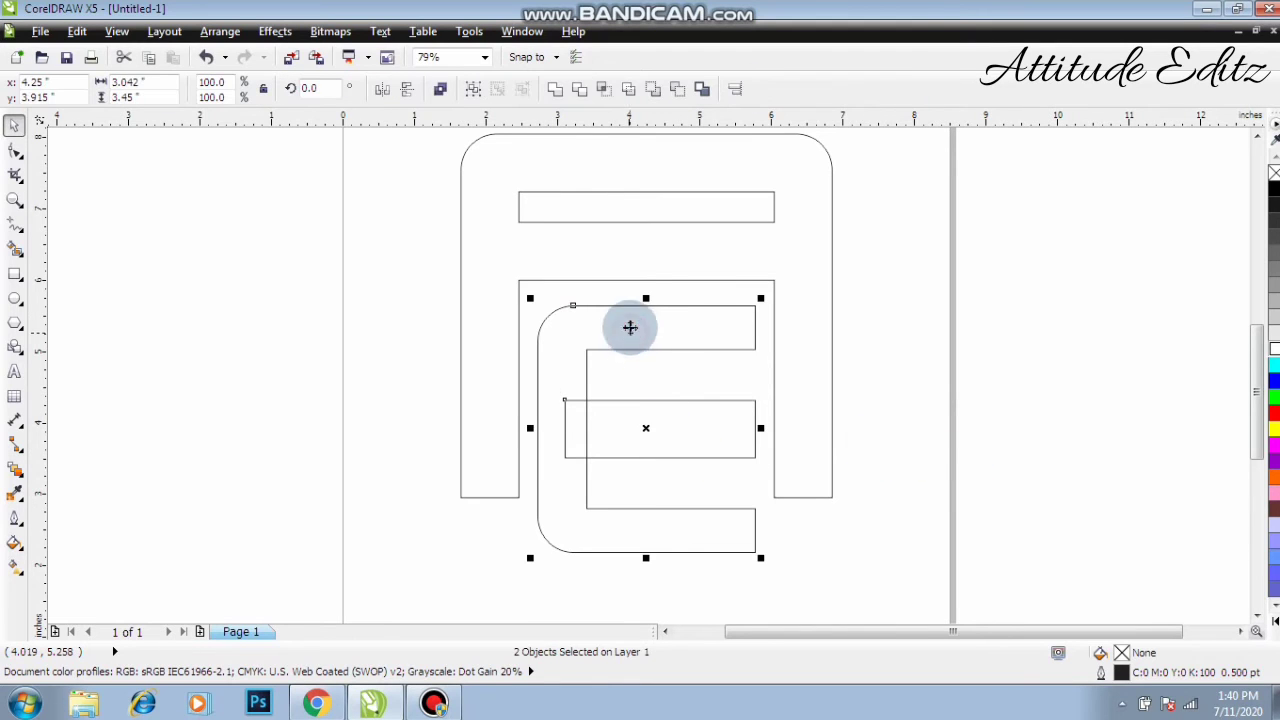
click(572, 91)
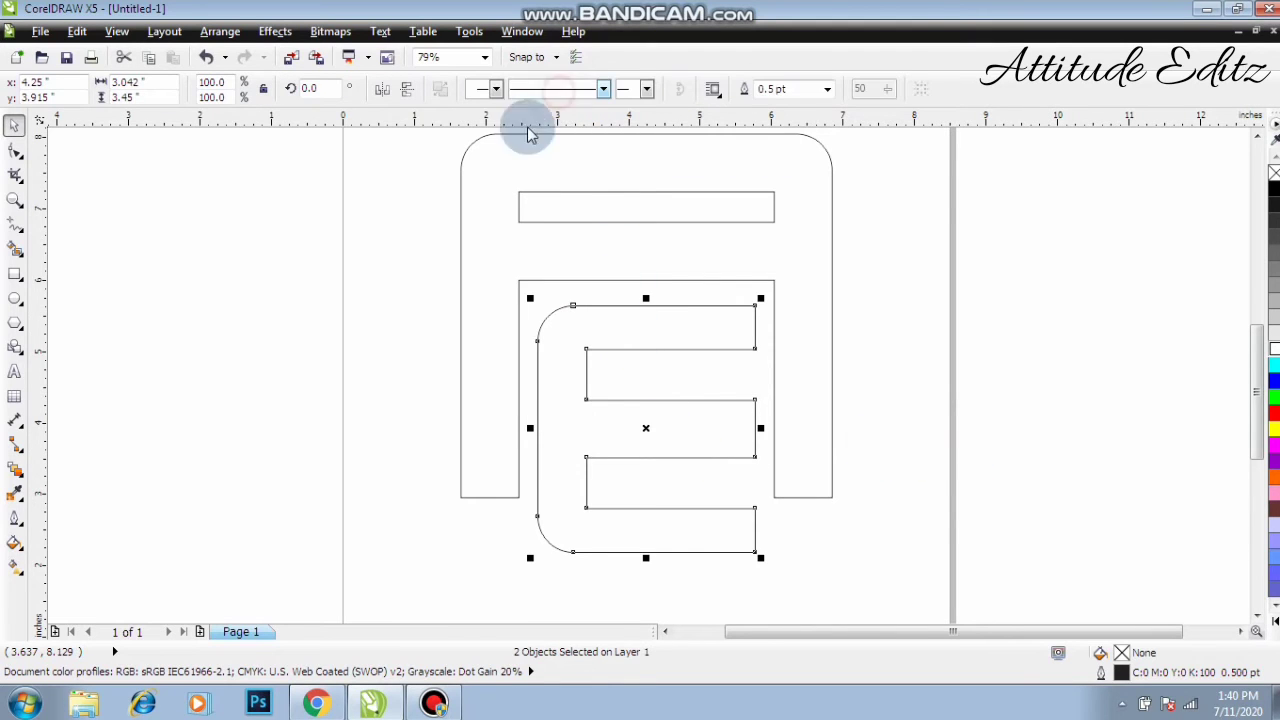
click(373, 388)
Draw a rectangle about 0.81 by 0.82 inches directly beneath the A's left leg, matching the leg's width.
click(15, 273)
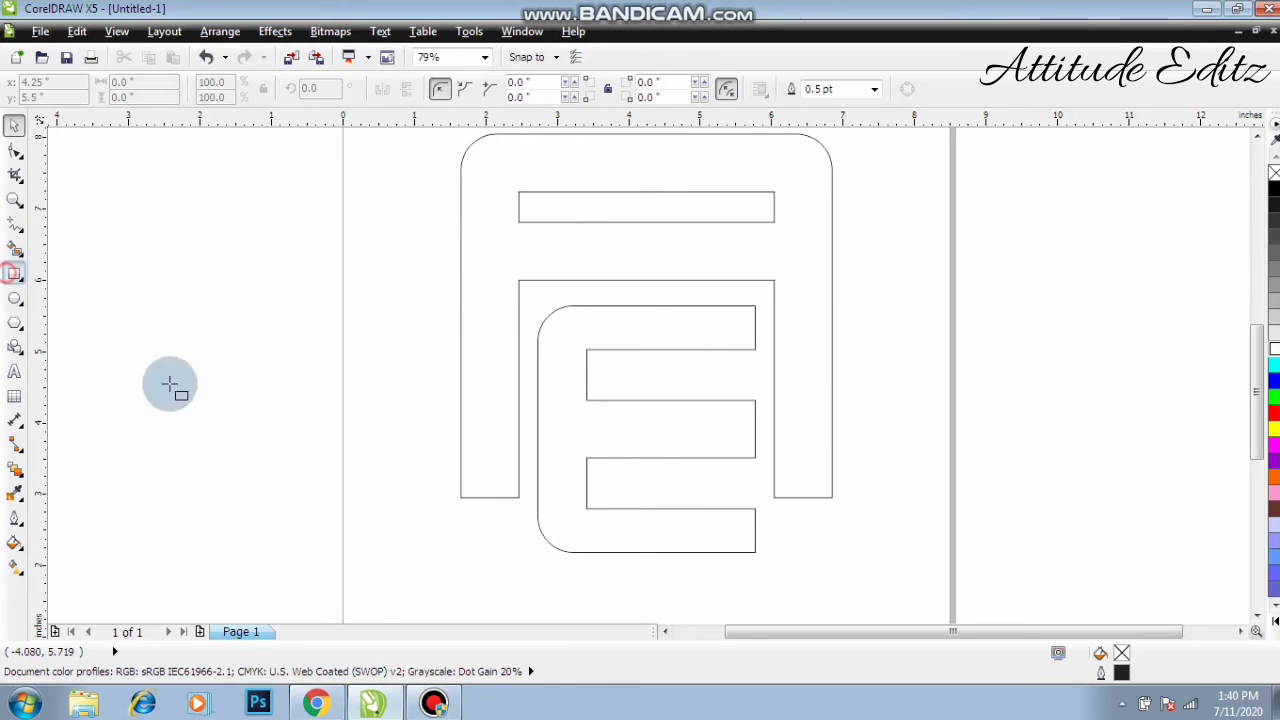
drag(460, 497, 519, 526)
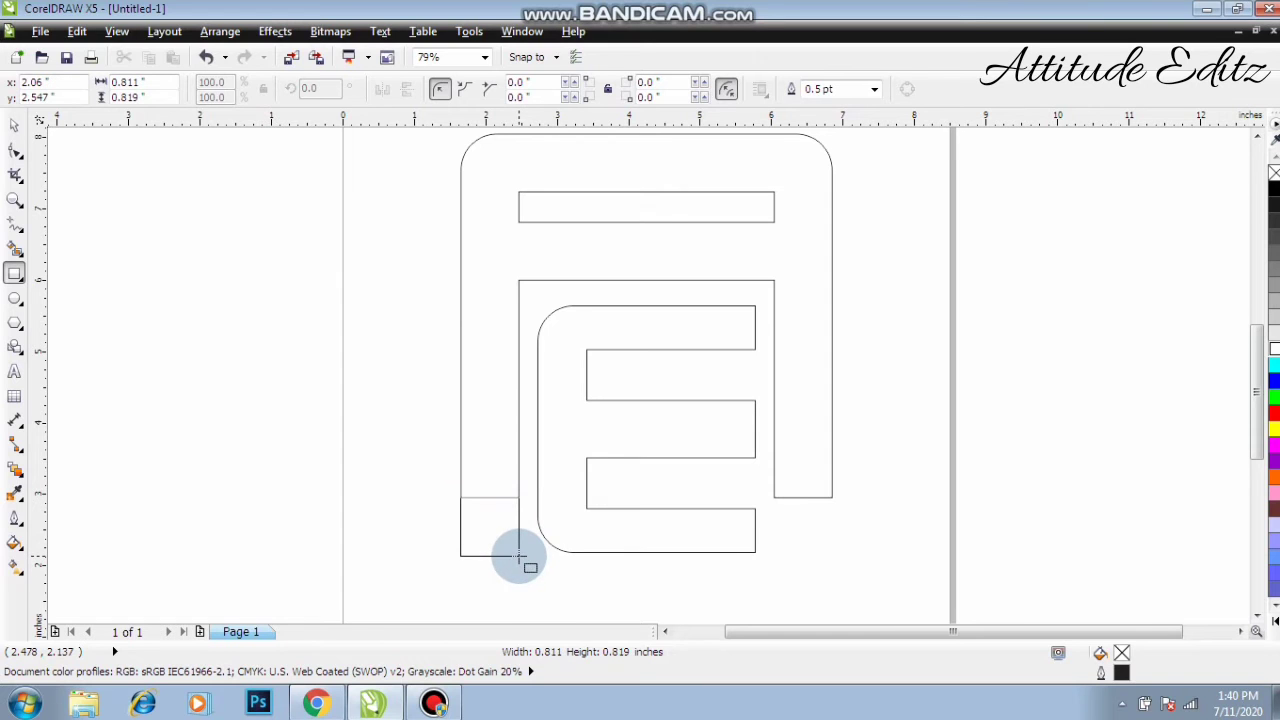
drag(518, 558, 519, 559)
Move the small square down to leave a gap below the left leg and place a copy at the same height beneath the right leg.
click(15, 124)
click(150, 378)
click(518, 553)
drag(497, 511, 792, 548)
right_click(483, 549)
click(460, 262)
Fill the letter E and the letter A with black.
click(650, 330)
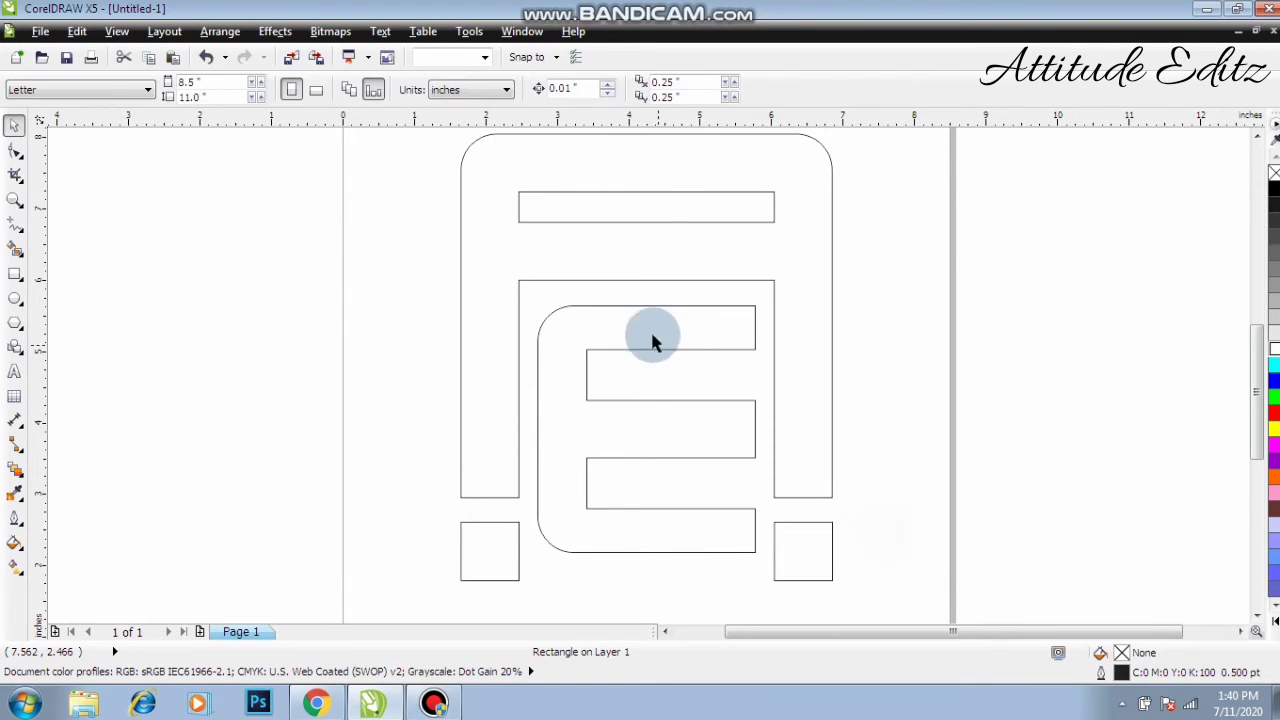
click(663, 308)
click(1273, 188)
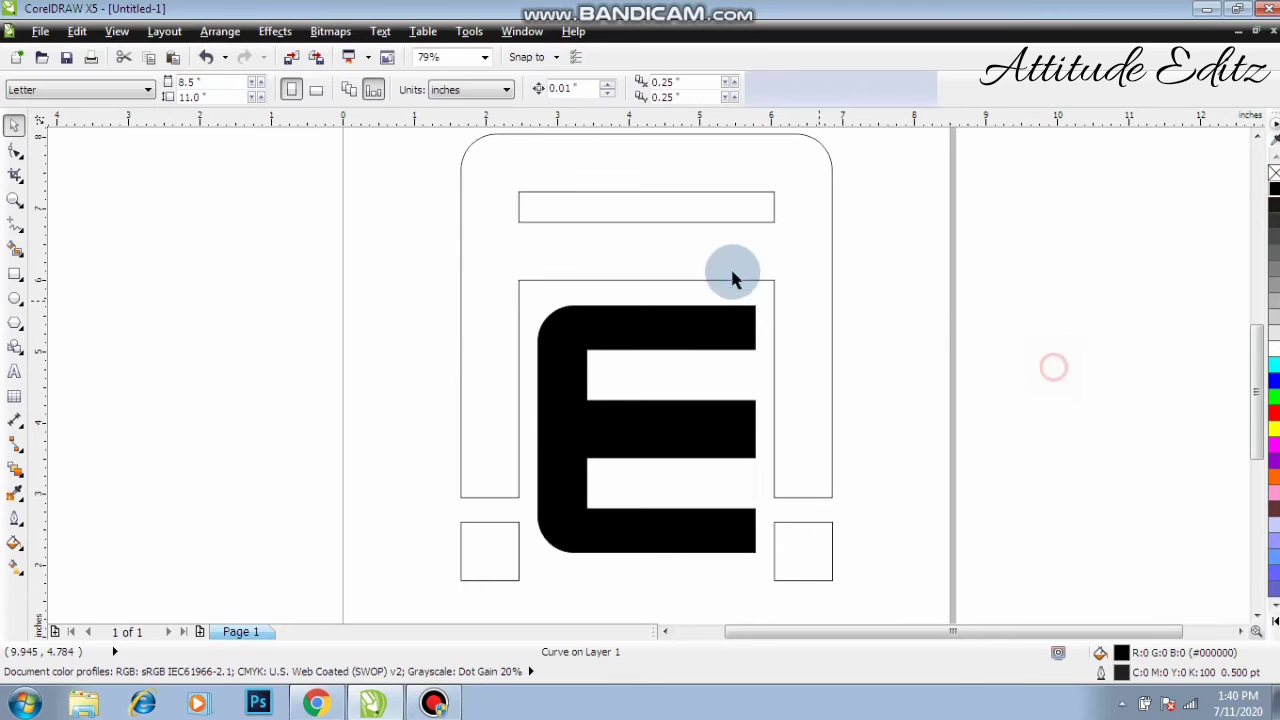
click(748, 249)
click(1273, 190)
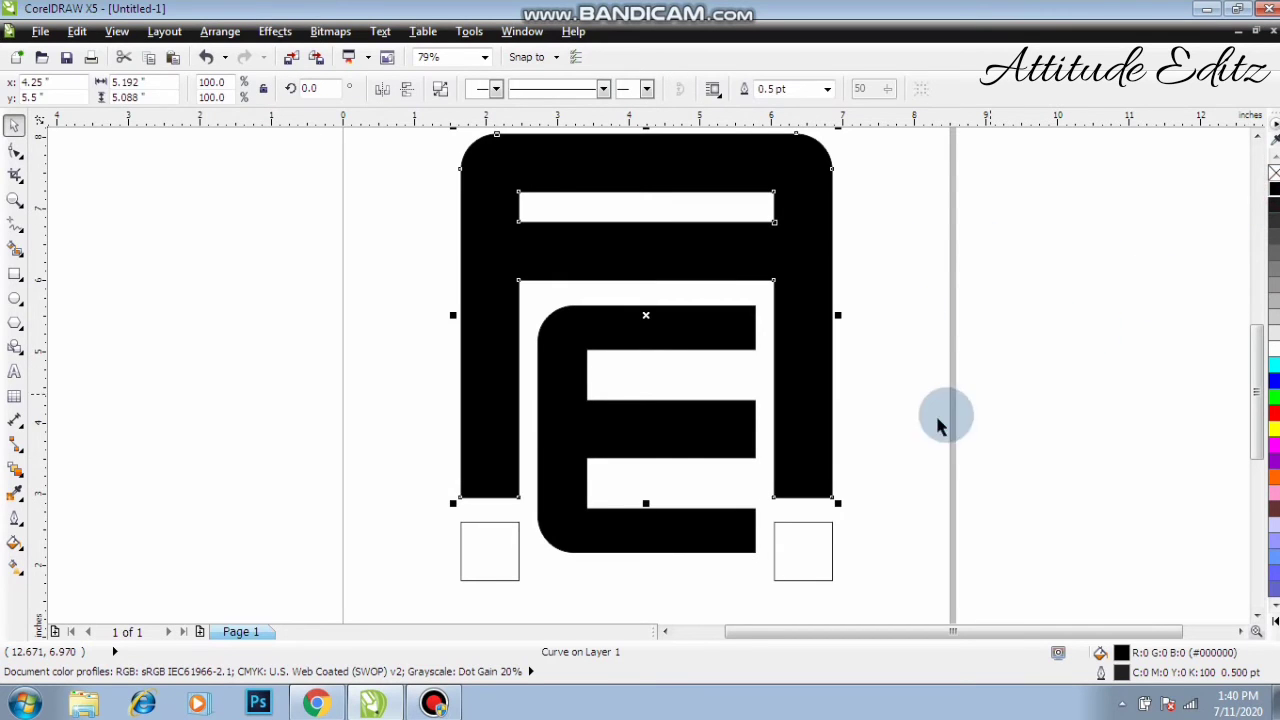
click(900, 443)
Draw a straight diagonal line across the left square from its upper-left corner to its lower-right corner.
click(497, 548)
click(896, 556)
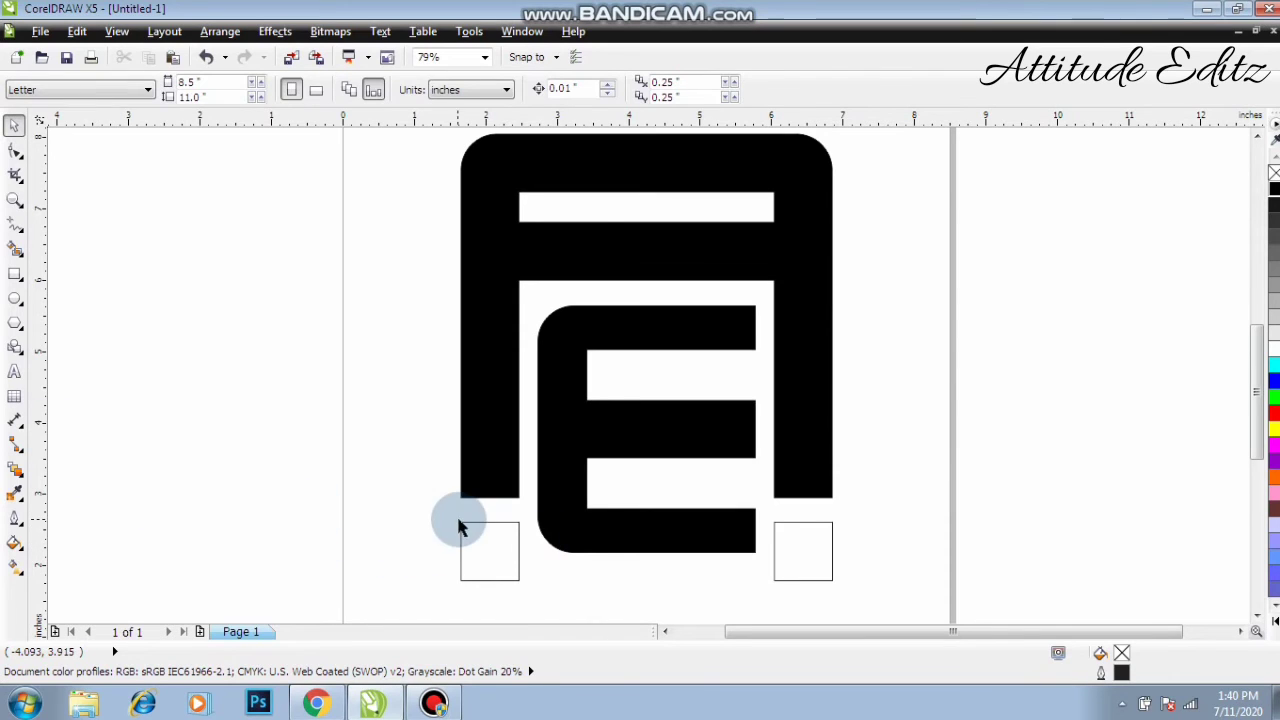
key(z)
drag(437, 480, 866, 592)
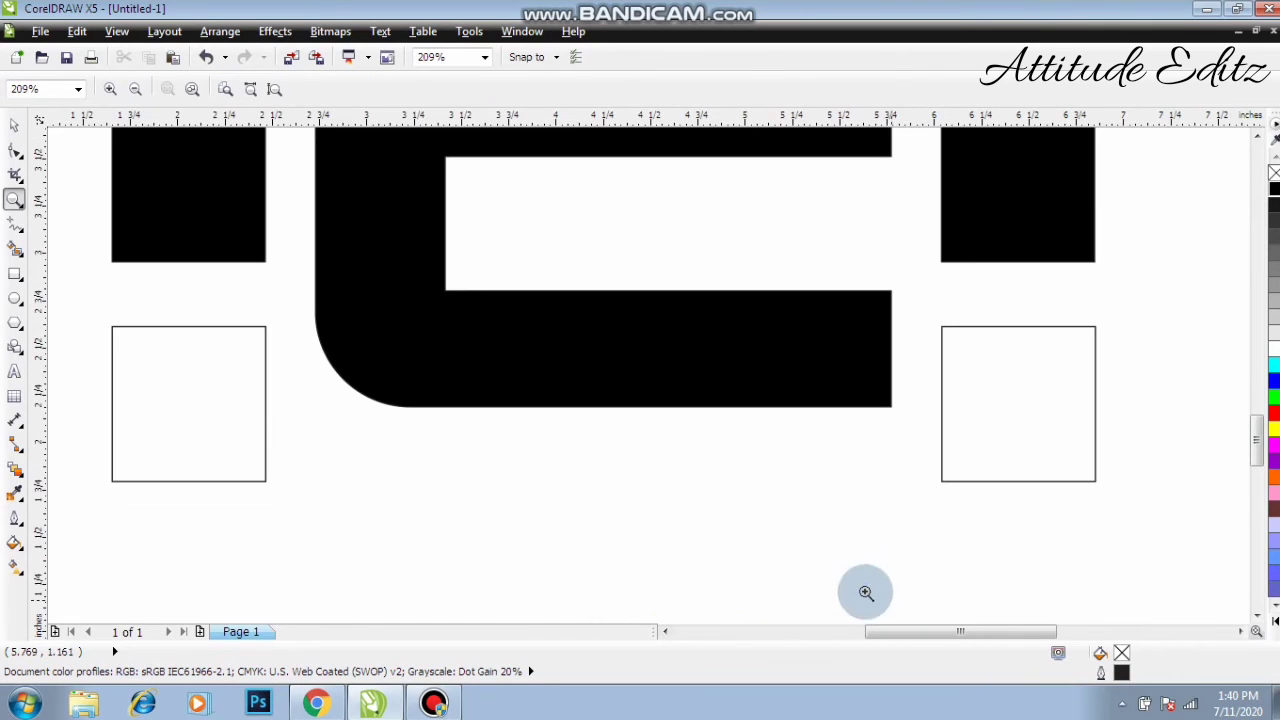
click(13, 130)
click(16, 248)
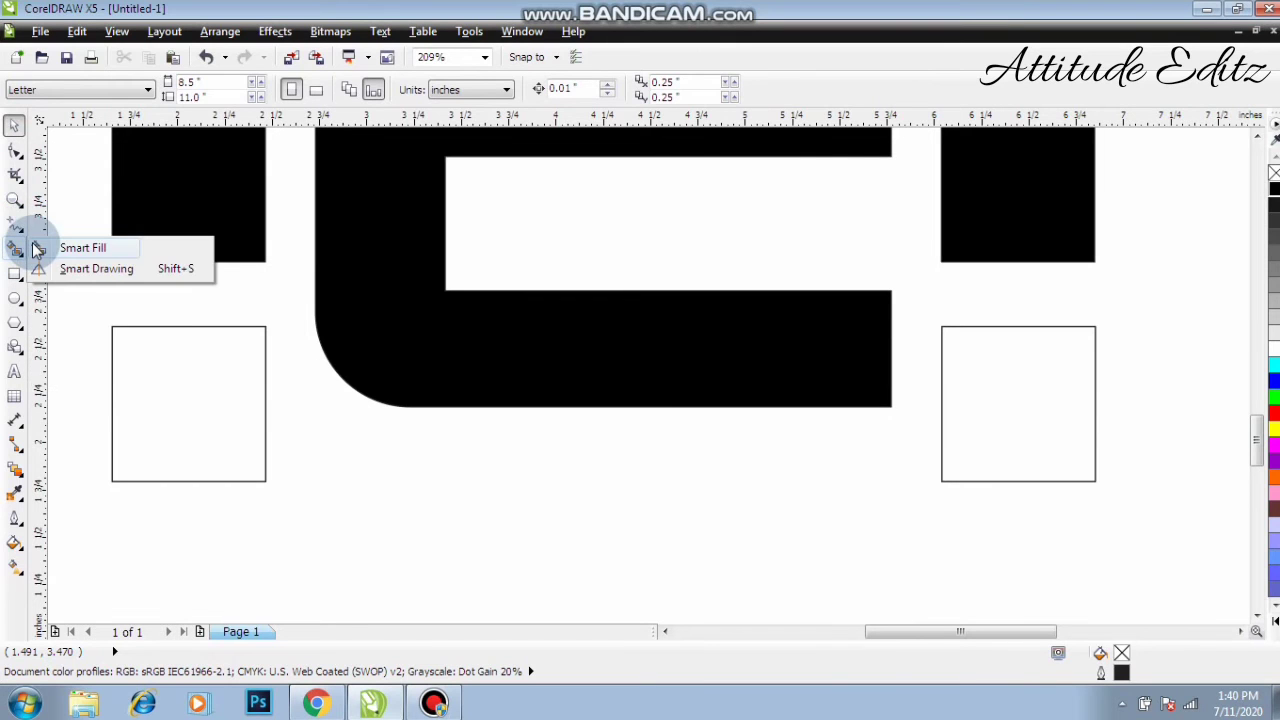
mouse_move(33, 248)
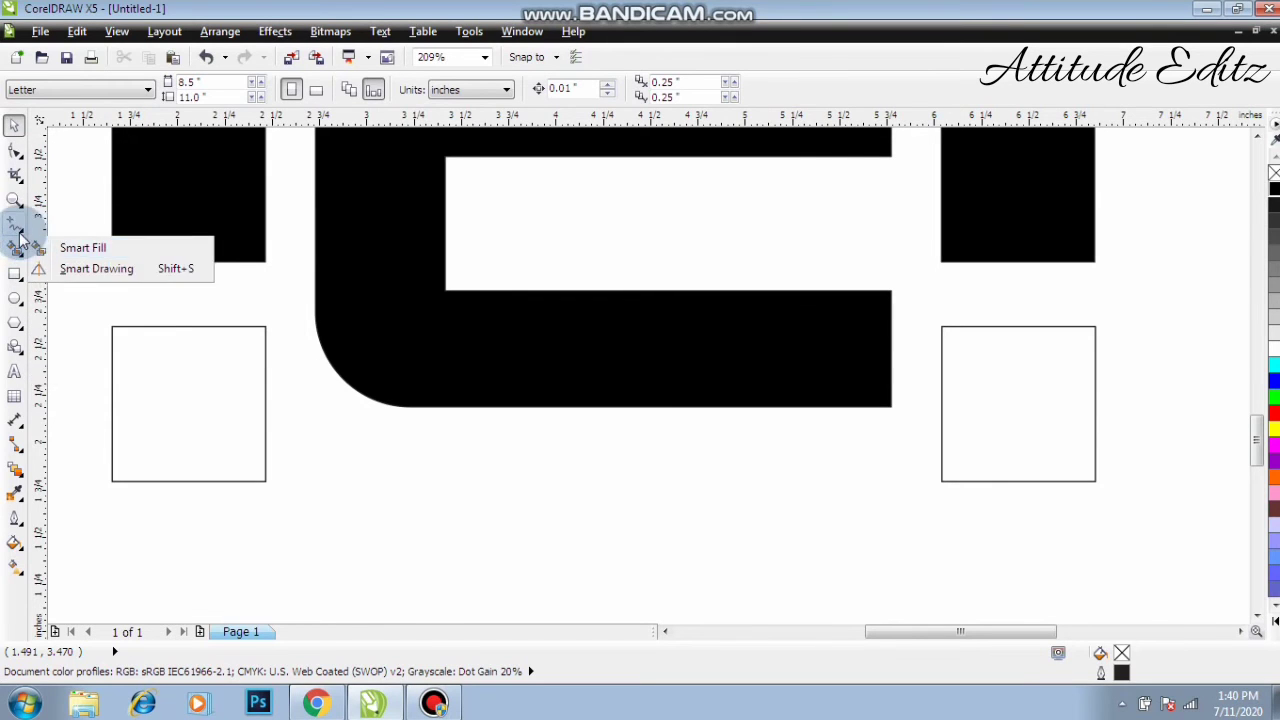
mouse_move(15, 224)
click(80, 245)
drag(113, 328, 265, 482)
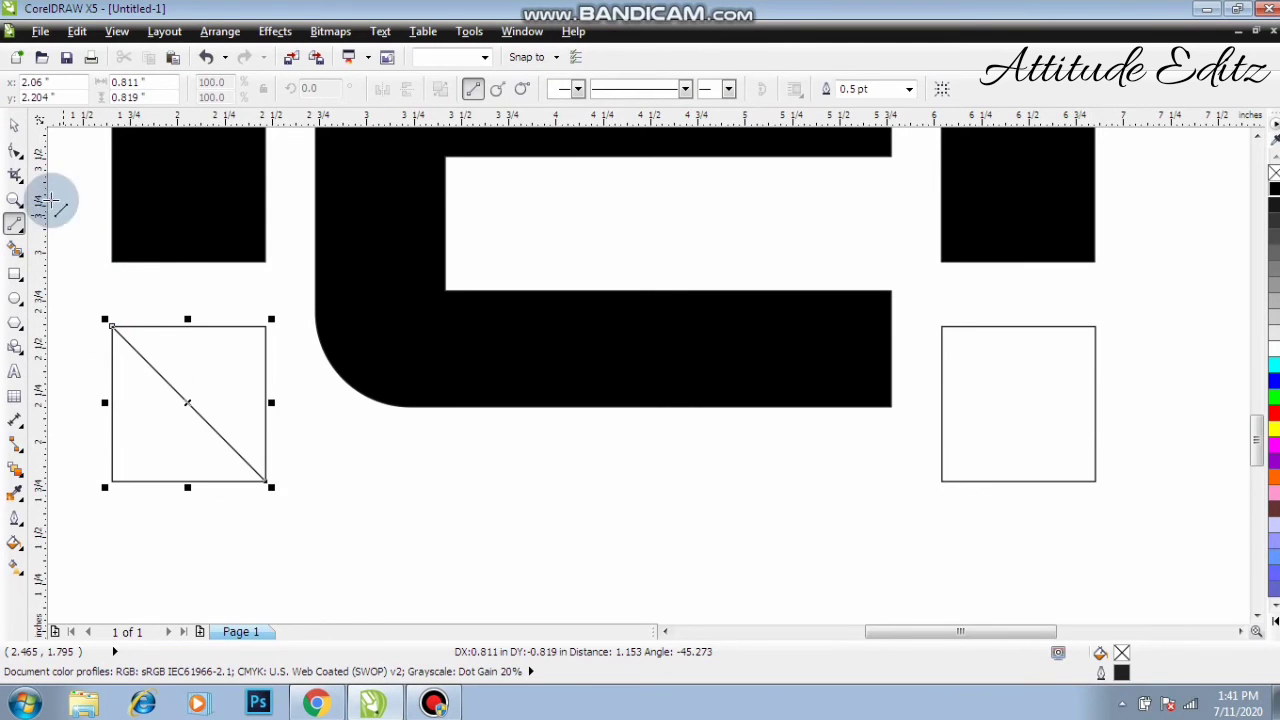
click(14, 125)
click(90, 250)
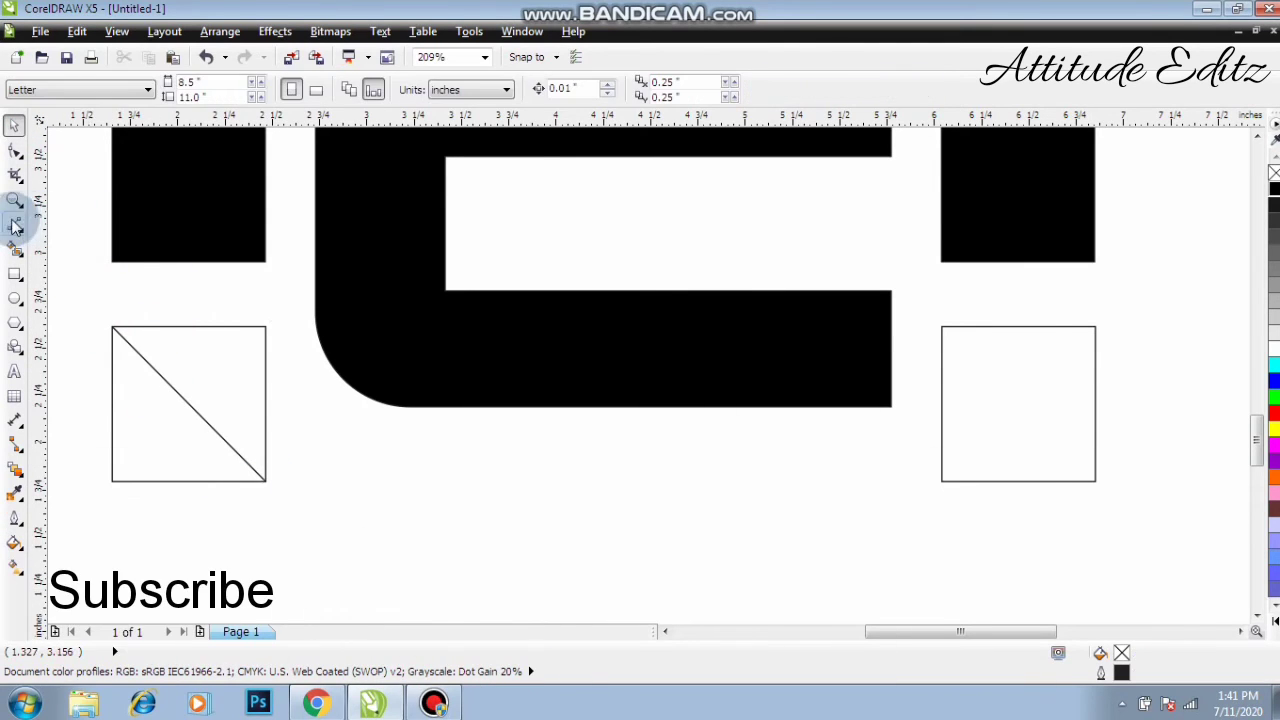
Smart Fill the lower-left triangle of the left square with red.
click(14, 251)
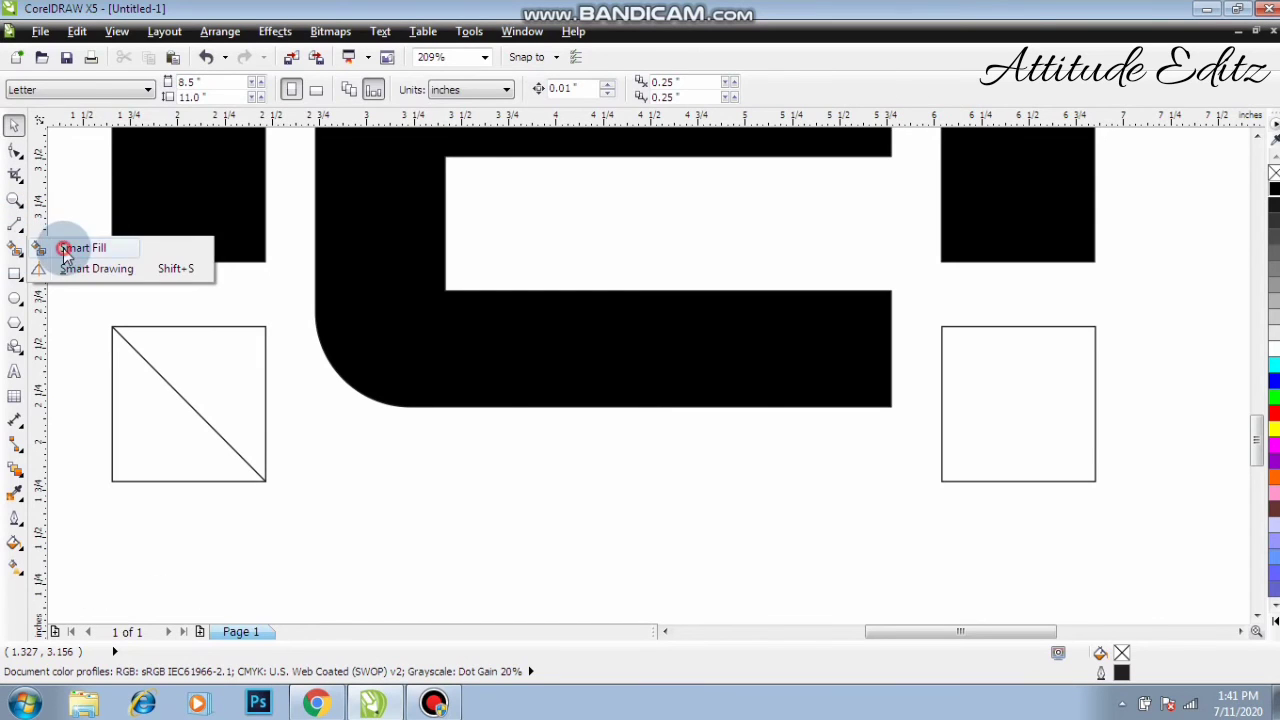
click(66, 249)
click(205, 90)
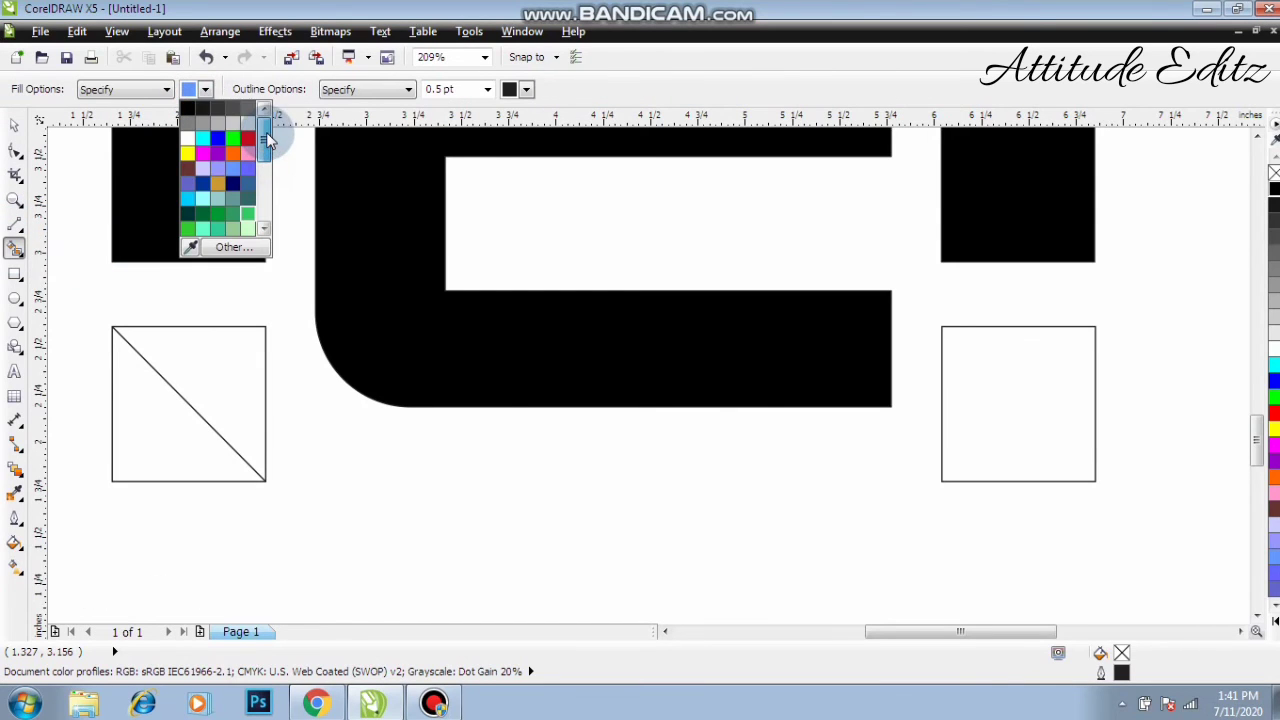
click(249, 139)
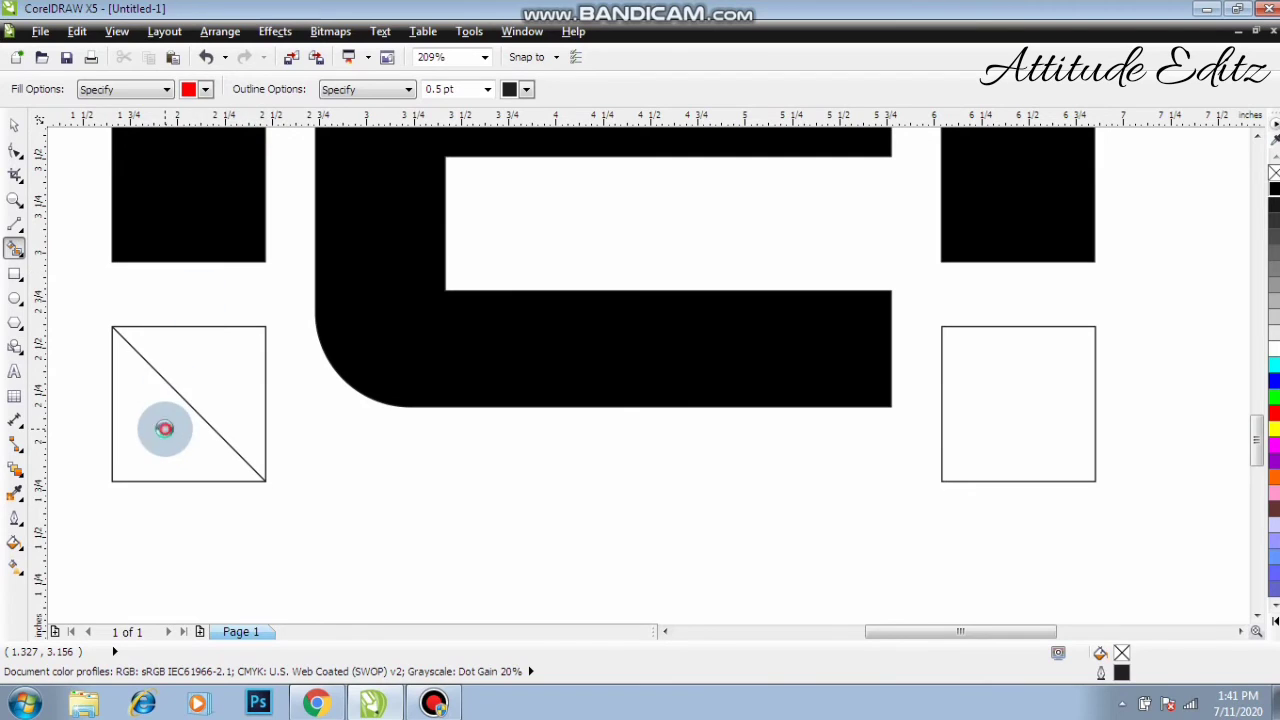
click(165, 429)
Smart Fill the upper-right triangle of the left square with dark red #870303.
click(205, 90)
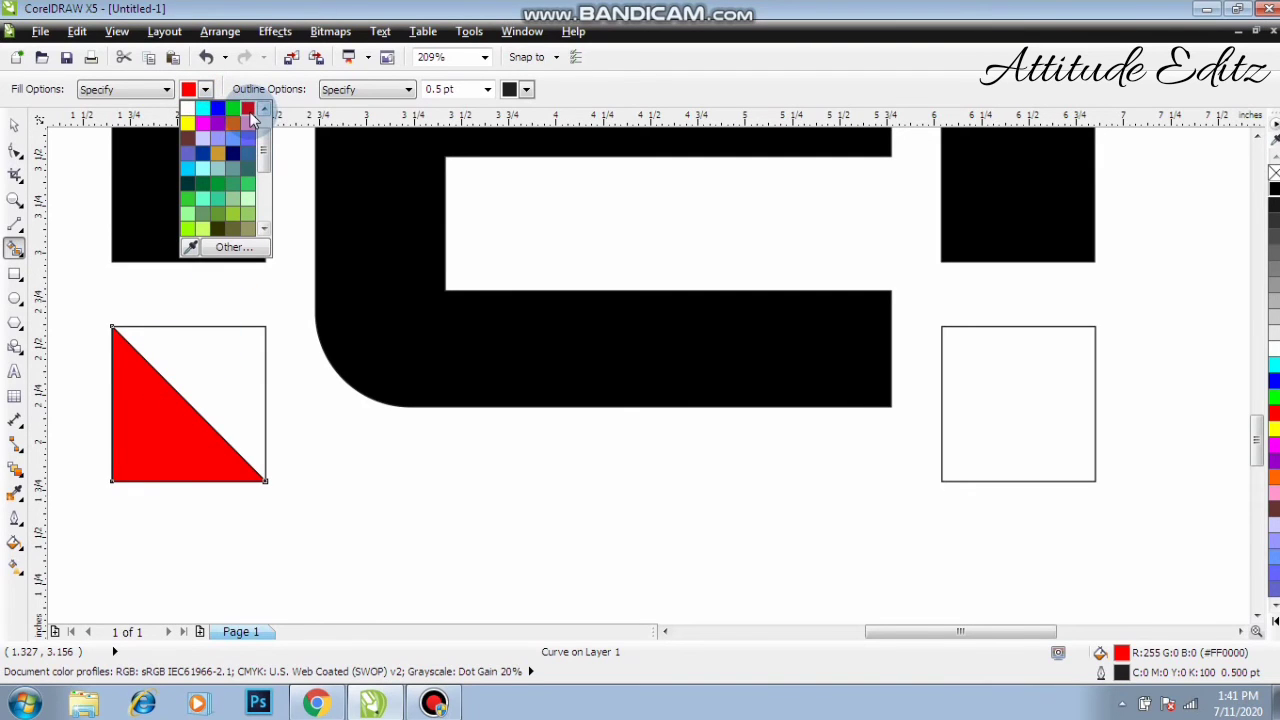
click(251, 115)
click(205, 90)
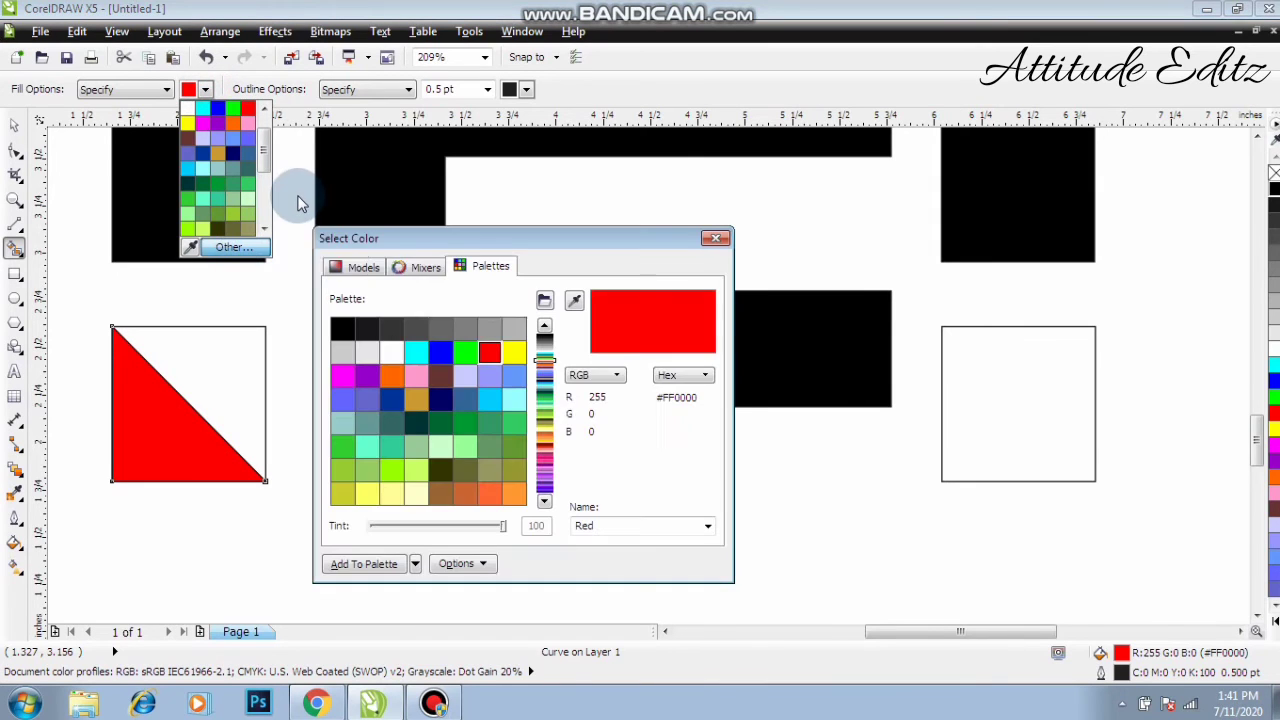
click(360, 265)
drag(514, 398, 524, 424)
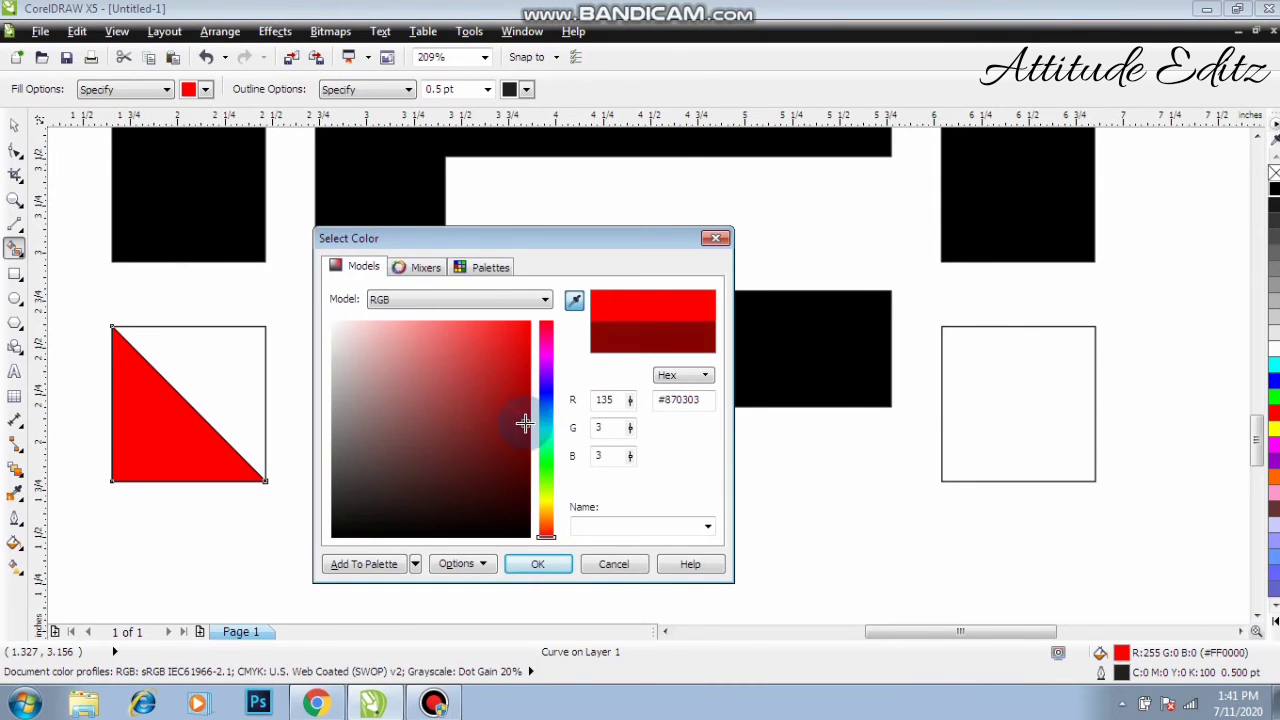
click(537, 563)
click(221, 364)
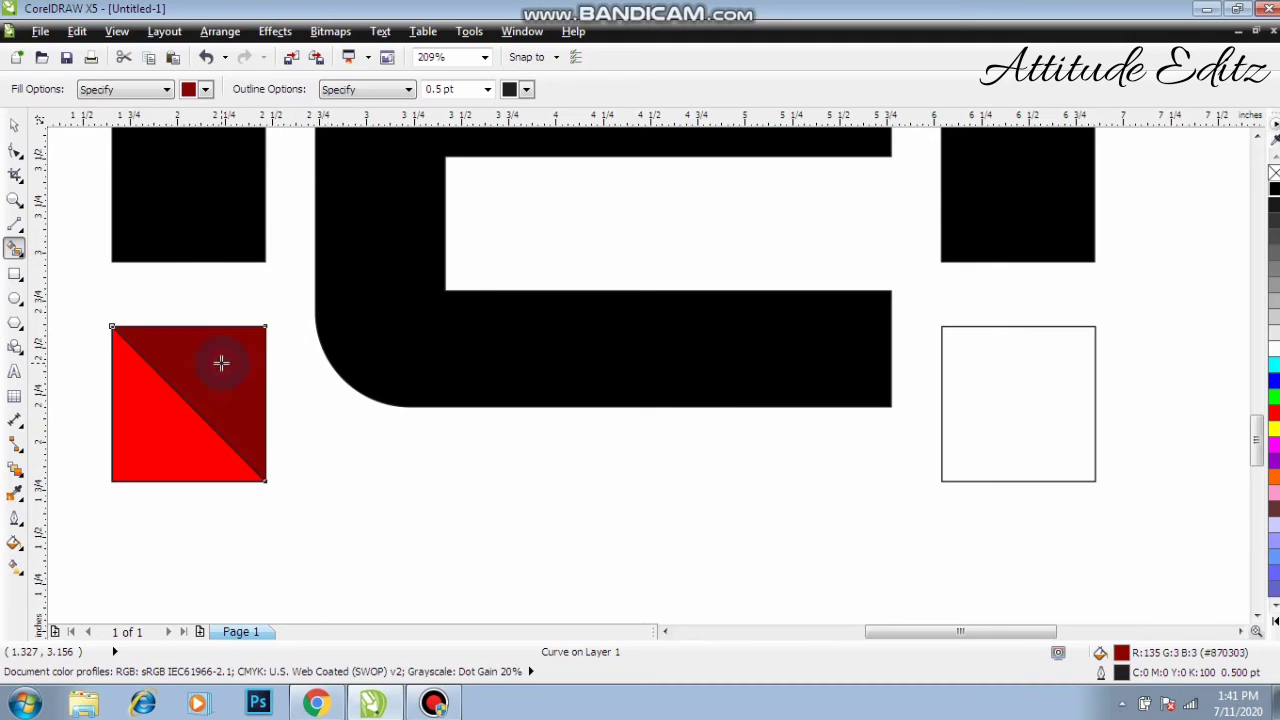
click(16, 128)
click(243, 443)
drag(243, 443, 434, 518)
key(ctrl+z)
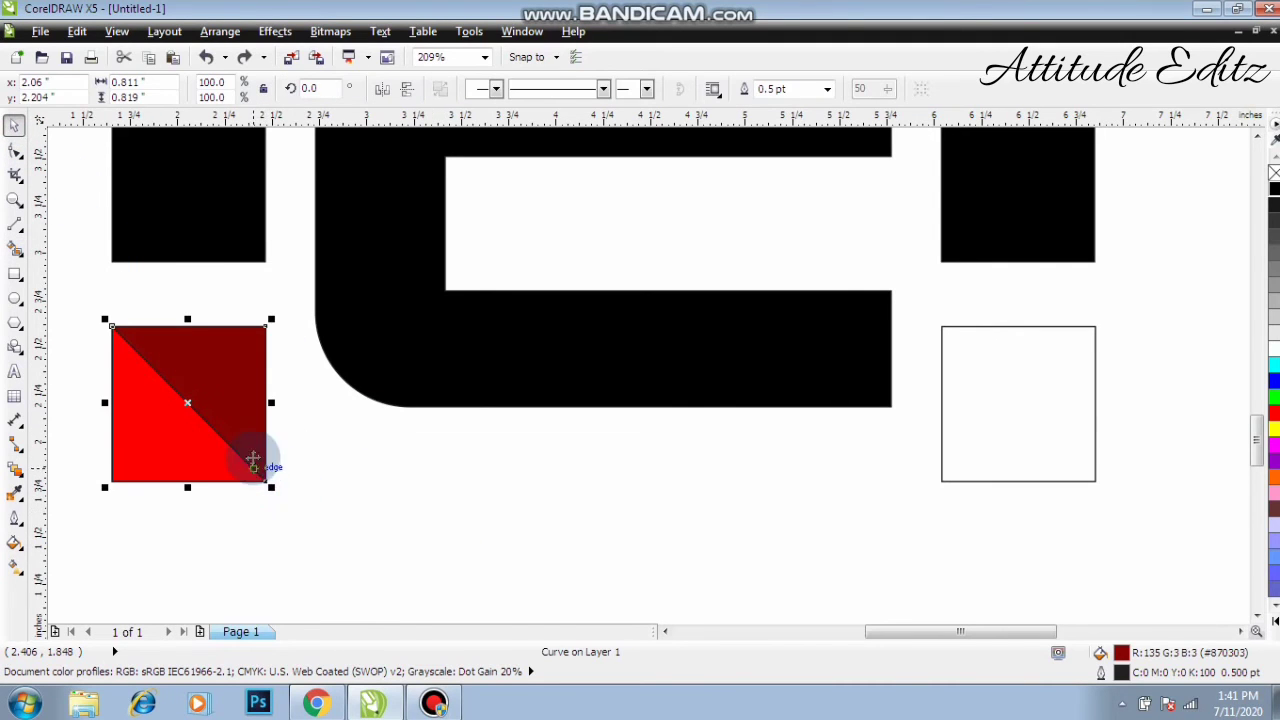
Set the outline width to None for all four objects making up the left two-tone square.
click(284, 436)
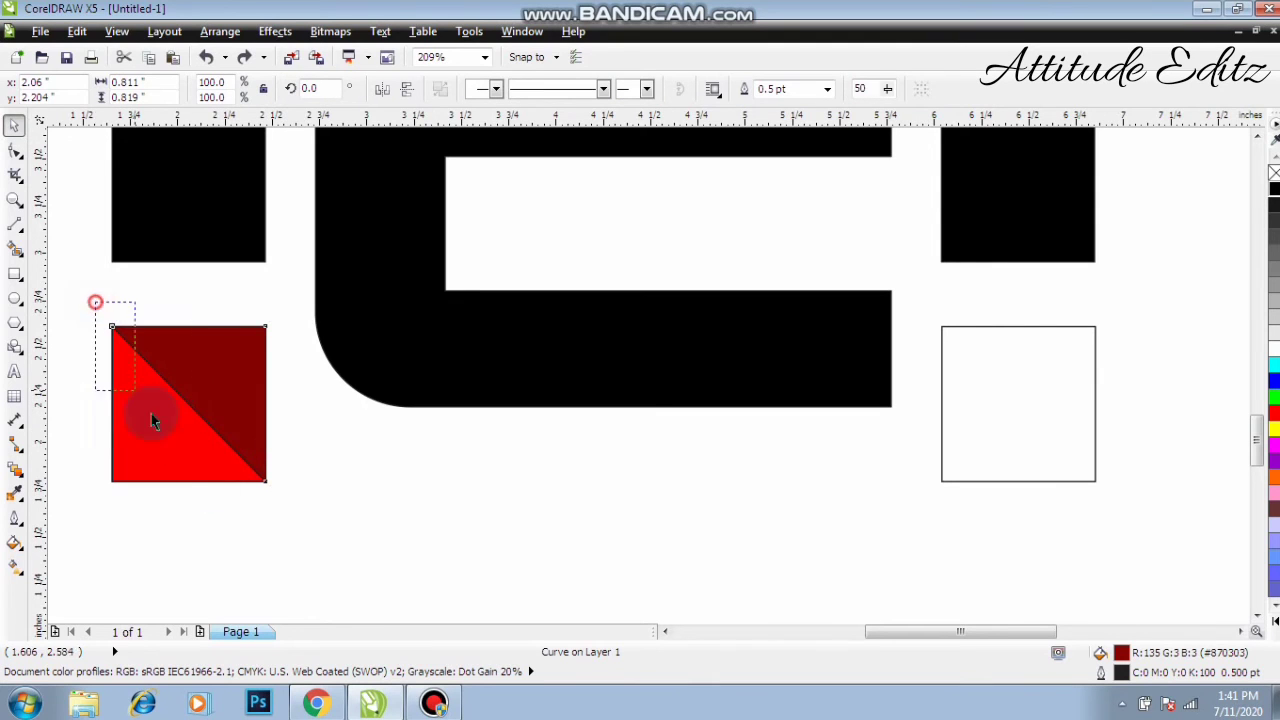
drag(282, 530, 282, 528)
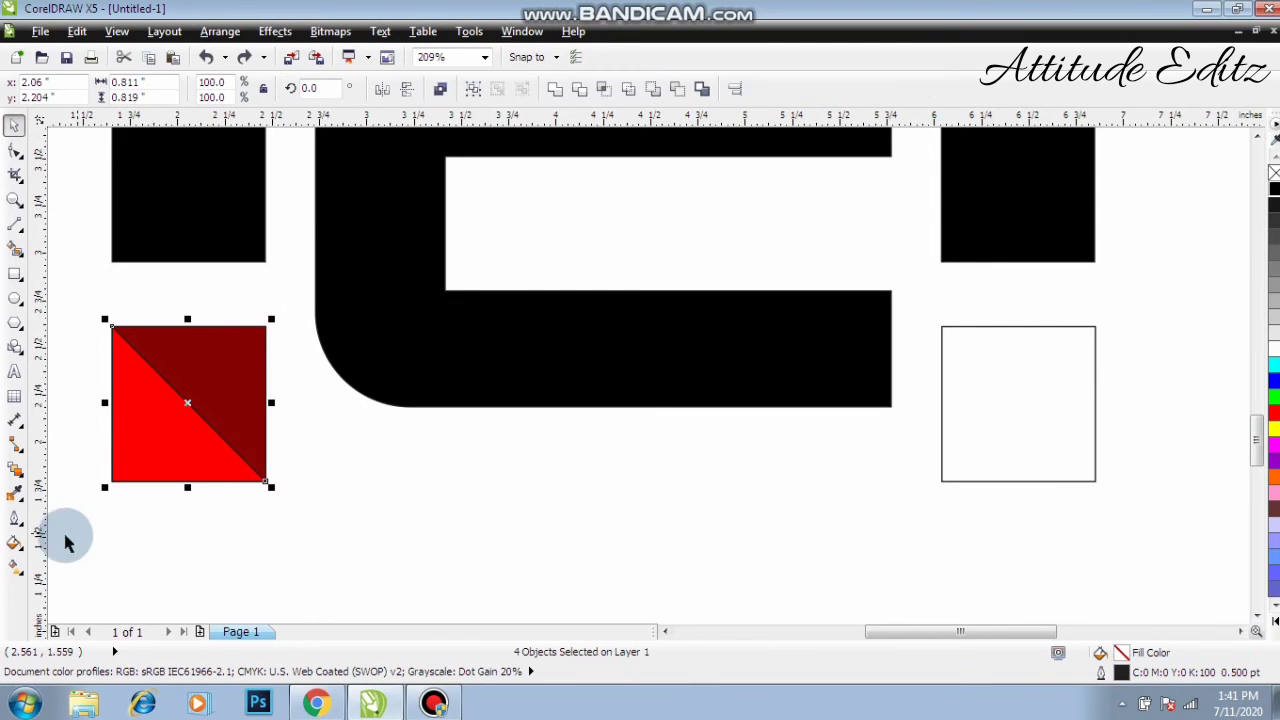
click(16, 518)
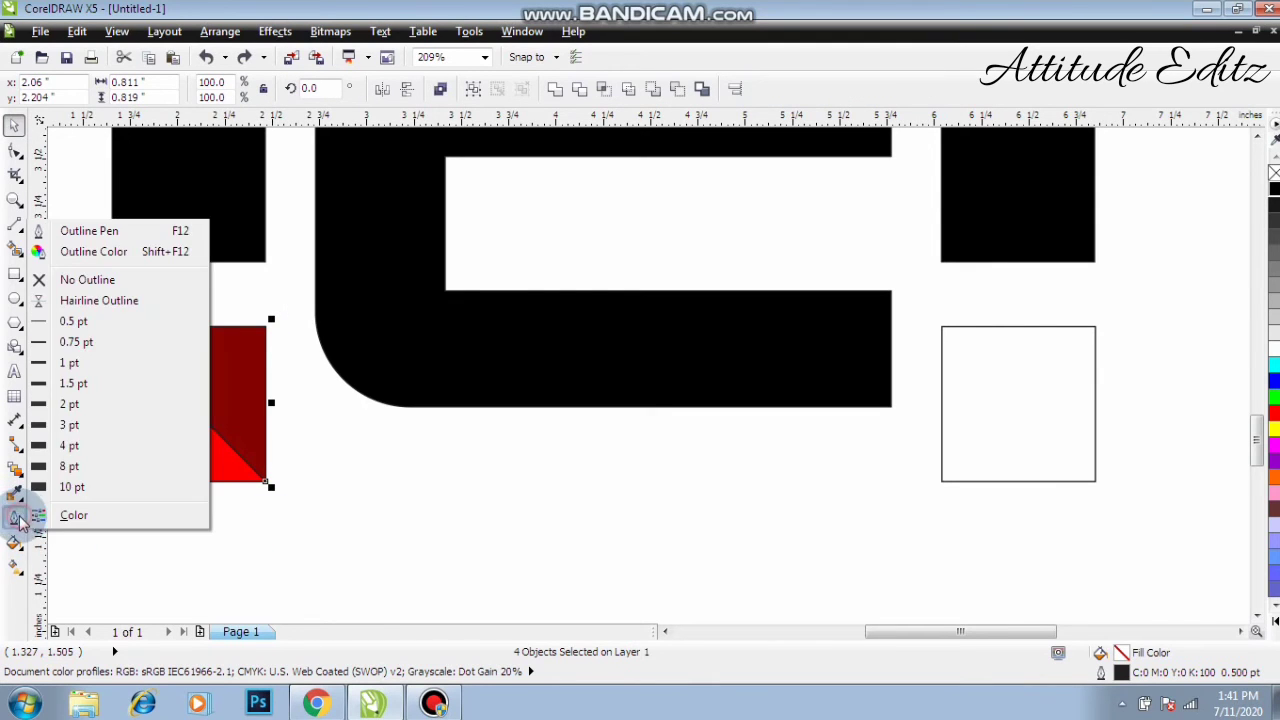
click(106, 238)
click(538, 243)
click(495, 246)
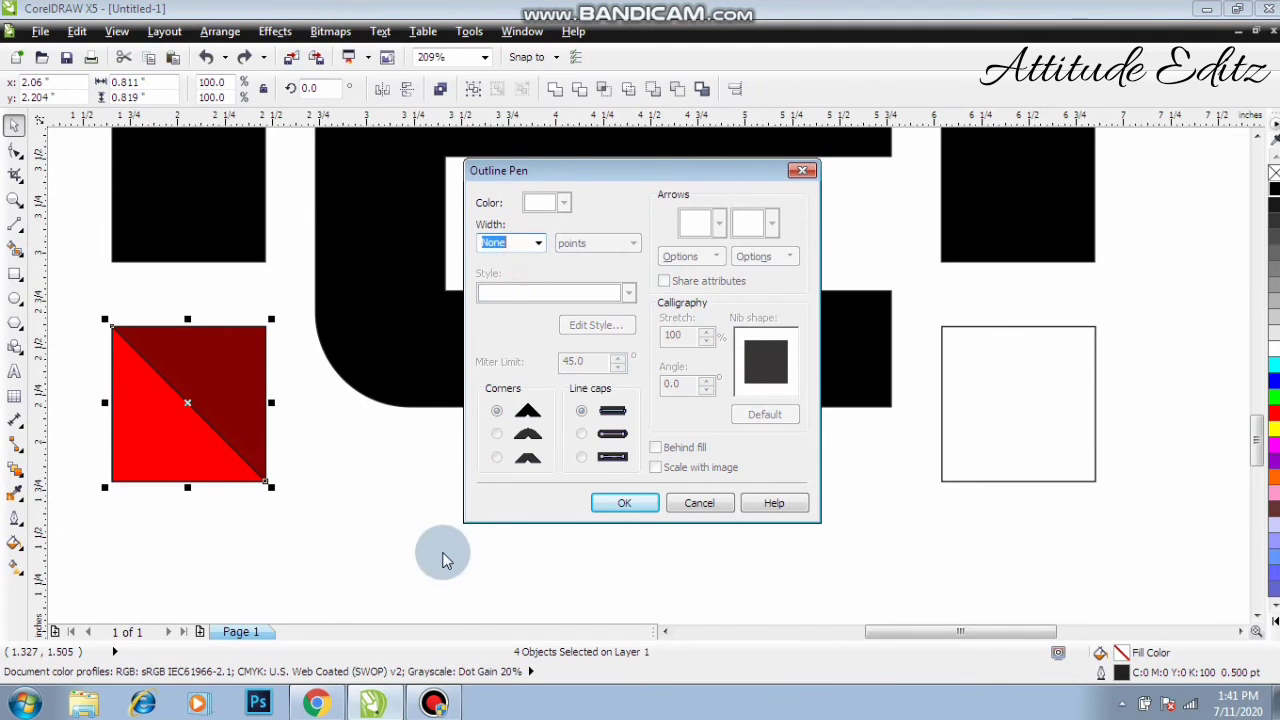
click(610, 503)
click(322, 460)
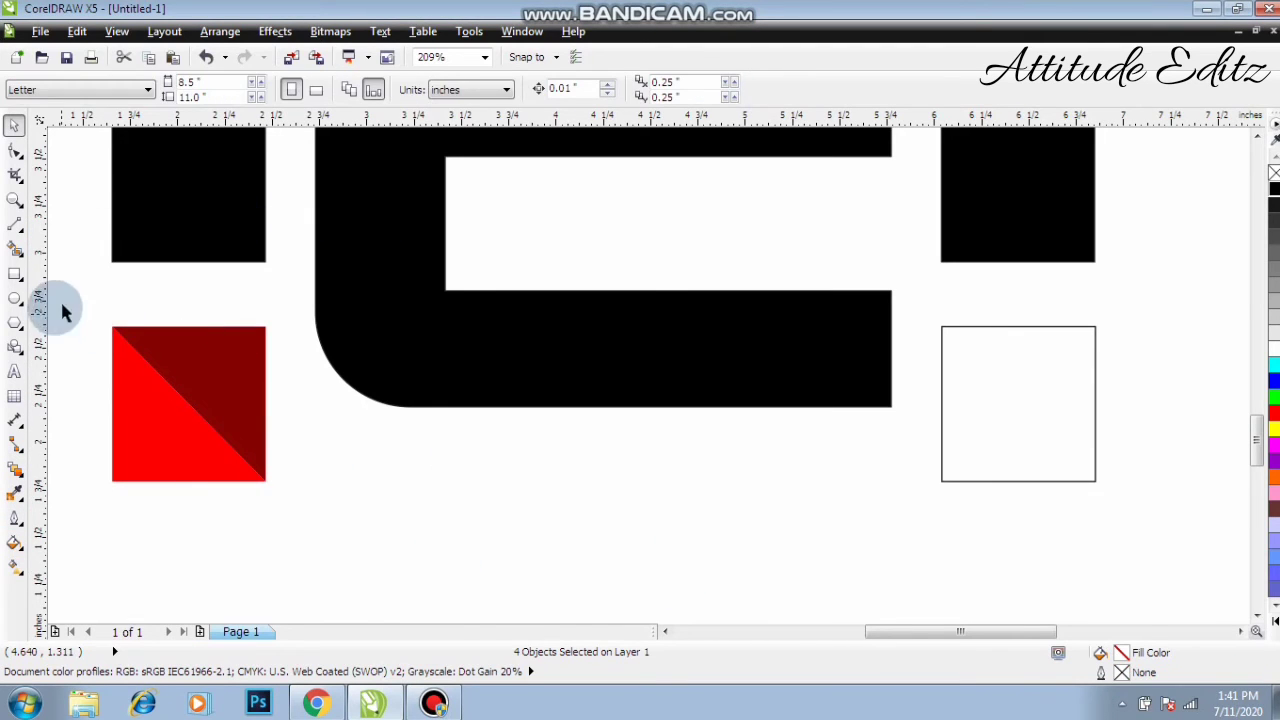
Group the four objects of the left two-tone square and copy the group.
click(471, 94)
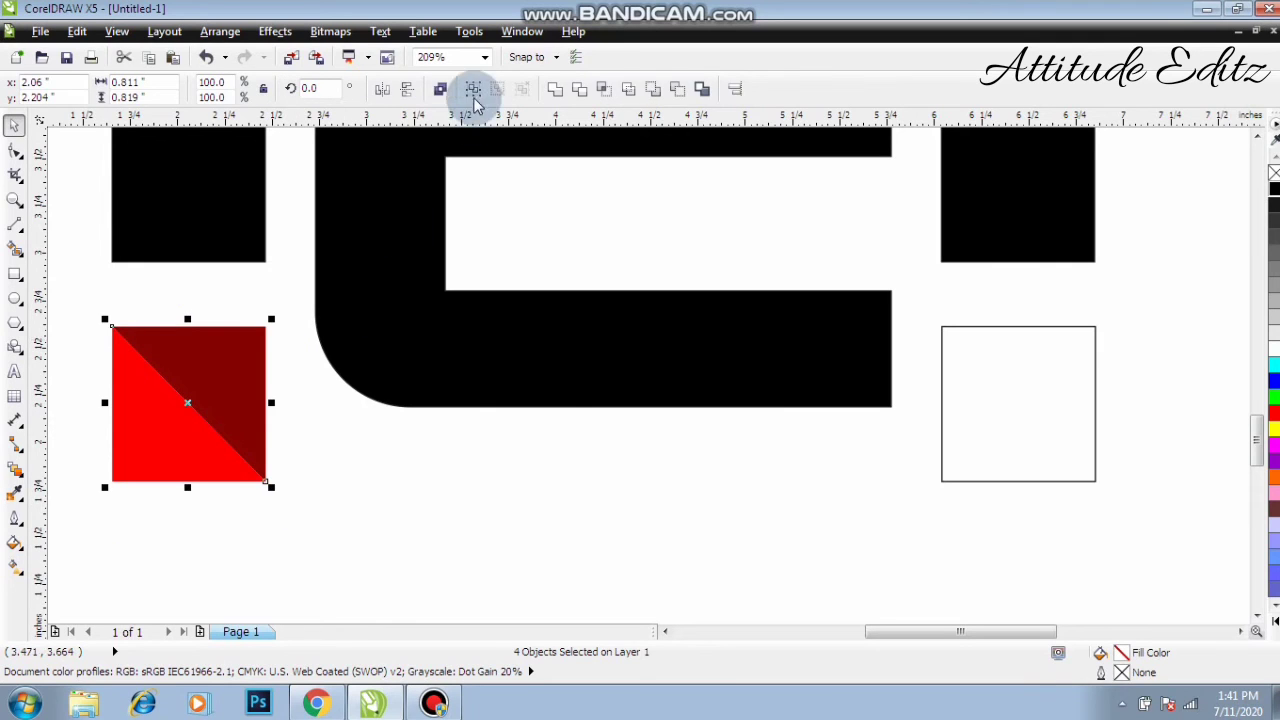
click(383, 505)
click(251, 428)
right_click(241, 420)
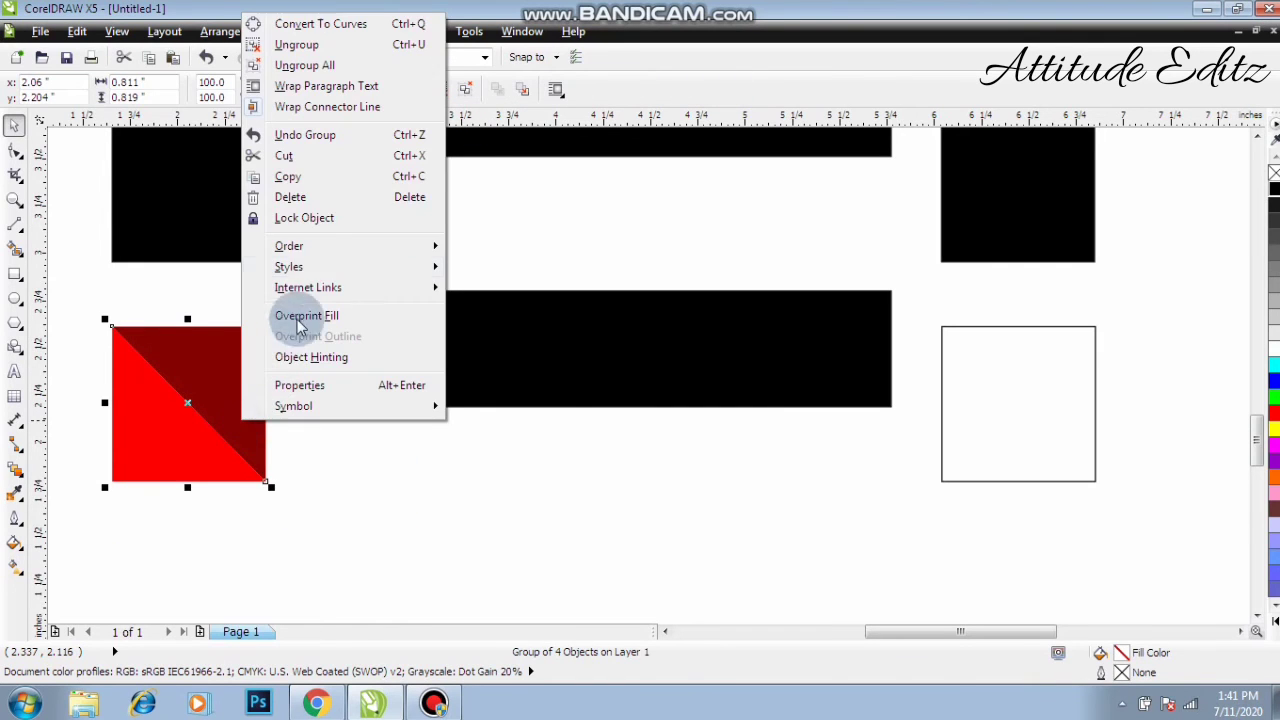
click(318, 182)
Place a copy of the two-tone group over the empty square beneath the A's right leg, matching its edges.
drag(171, 420, 945, 427)
key(ctrl+z)
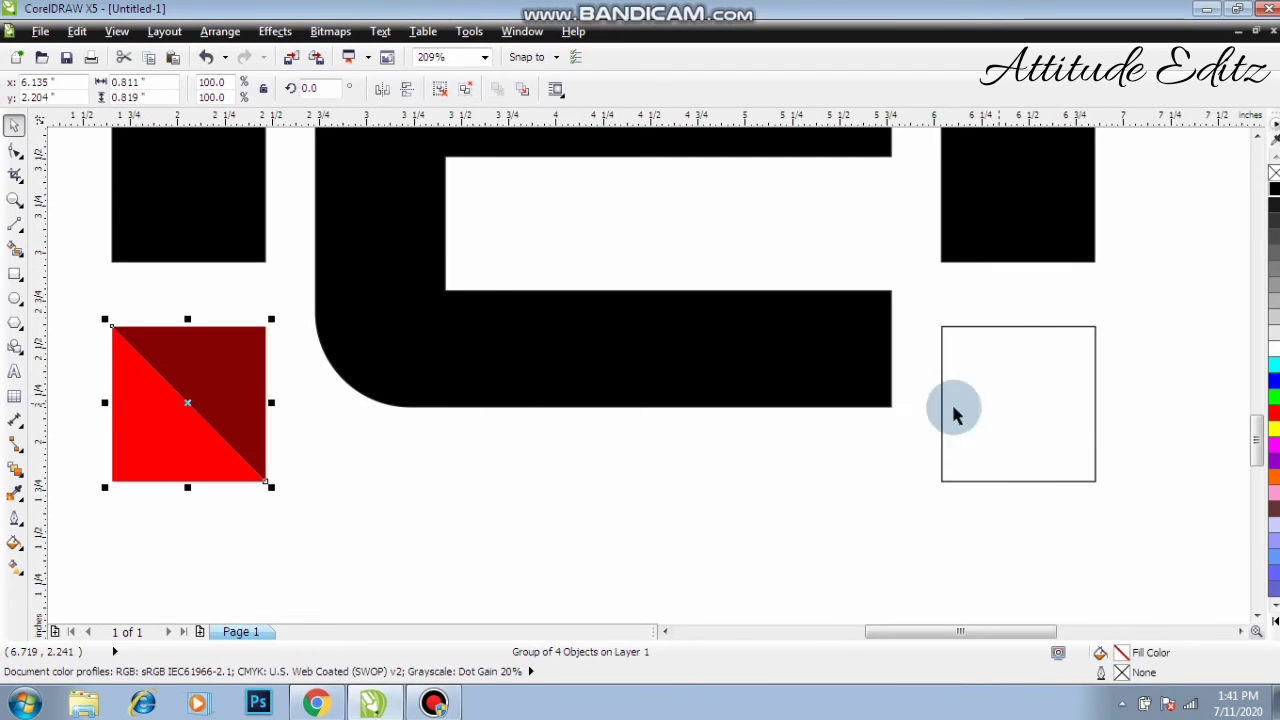
drag(229, 406, 1024, 436)
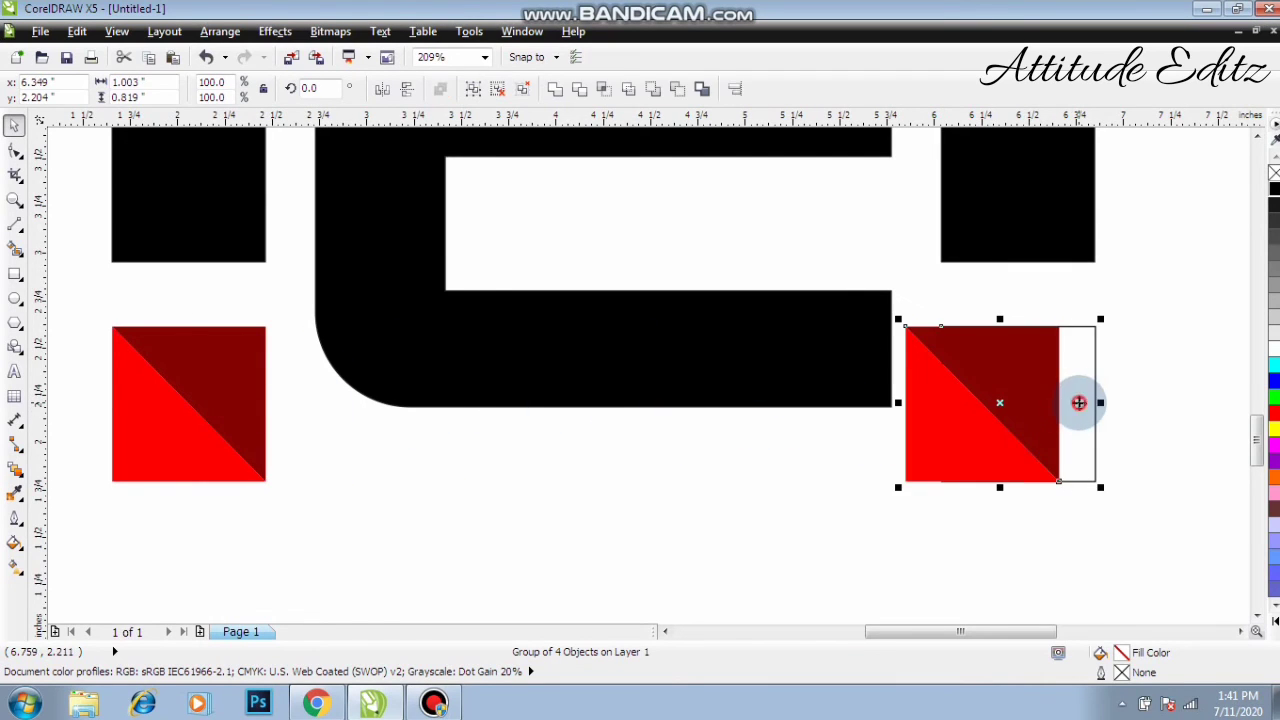
drag(1079, 403, 1100, 409)
click(1172, 460)
Remove the outline from the two-tone group and the square beneath the A's right leg.
drag(1146, 310, 935, 505)
right_click(1273, 172)
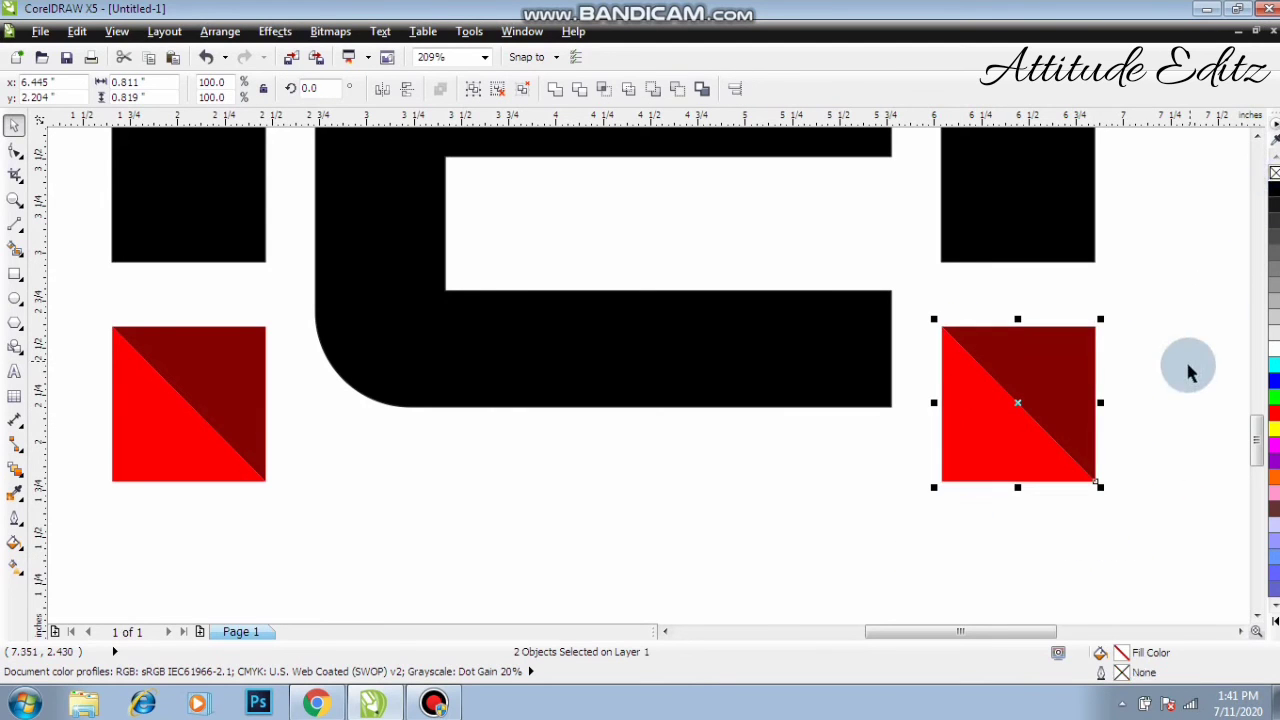
click(1178, 376)
key(F4)
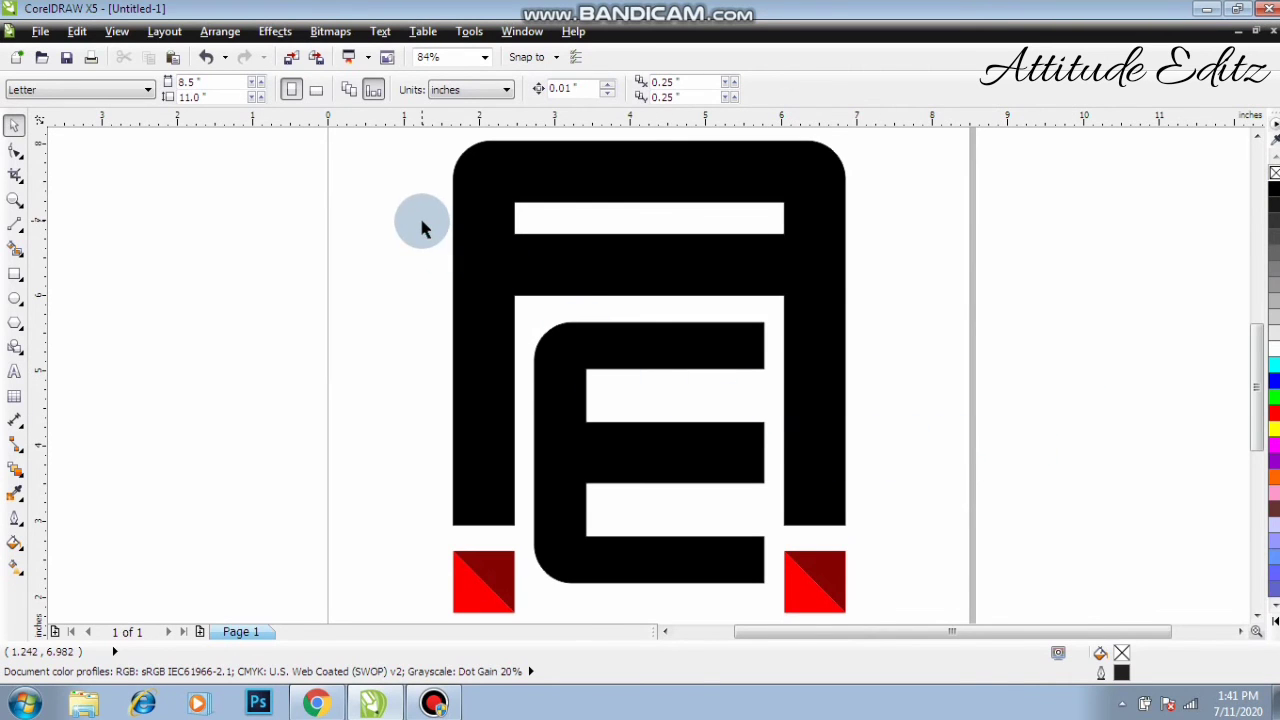
Scale the entire AE logo down proportionally about its centre to about 2.2 inches wide.
key(shift+F4)
drag(540, 243, 783, 545)
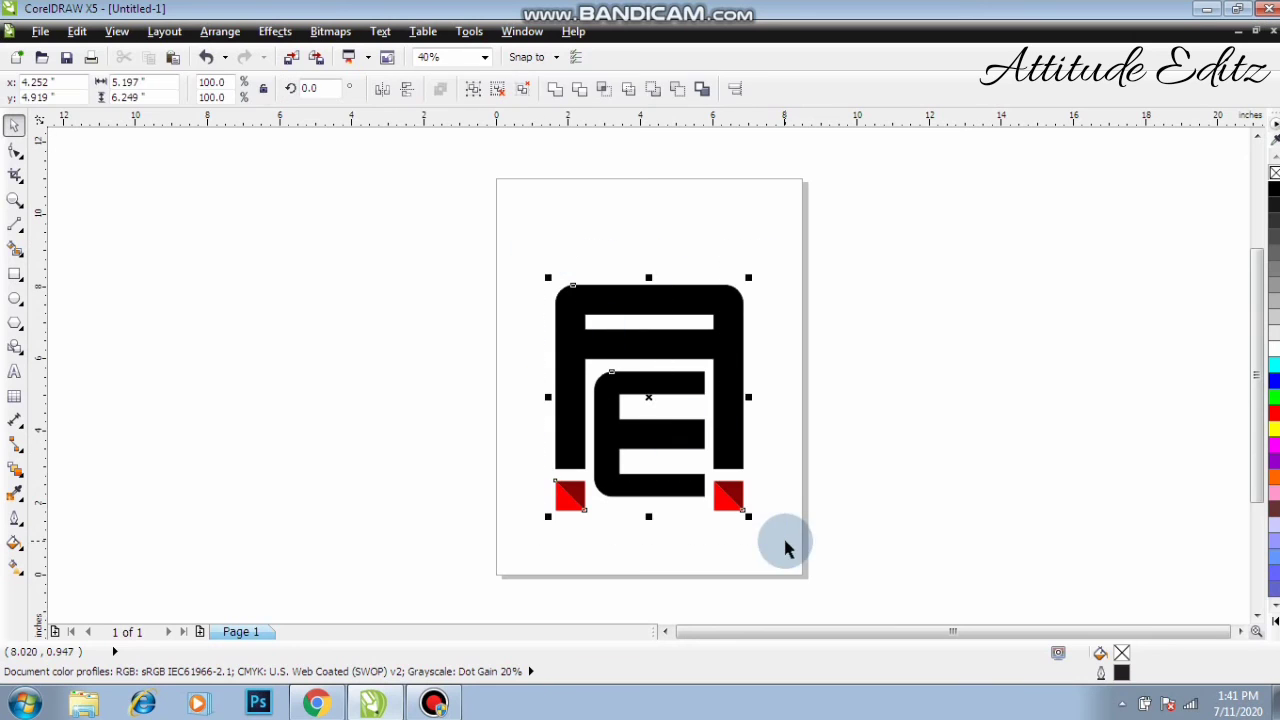
drag(751, 277, 688, 350)
key(z)
drag(534, 295, 789, 486)
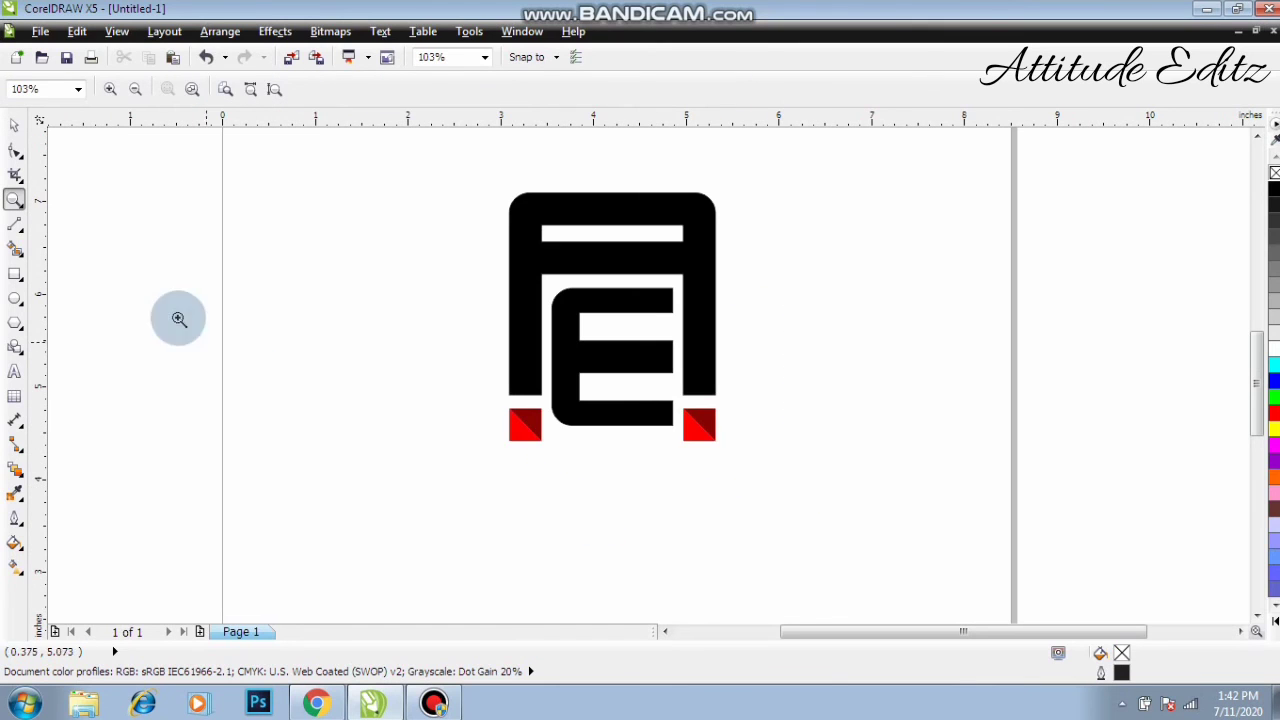
Add the artistic text "attitude editz" in the empty area below the AE logo.
click(16, 123)
click(16, 372)
click(306, 531)
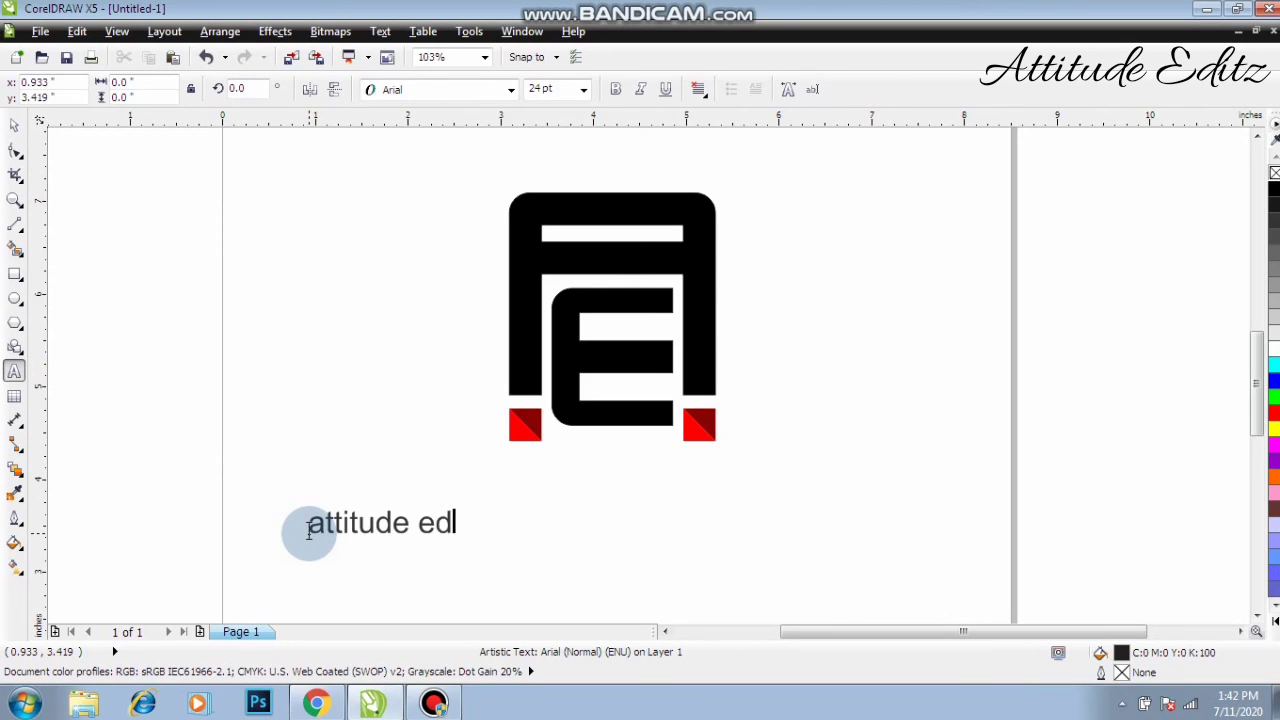
click(16, 123)
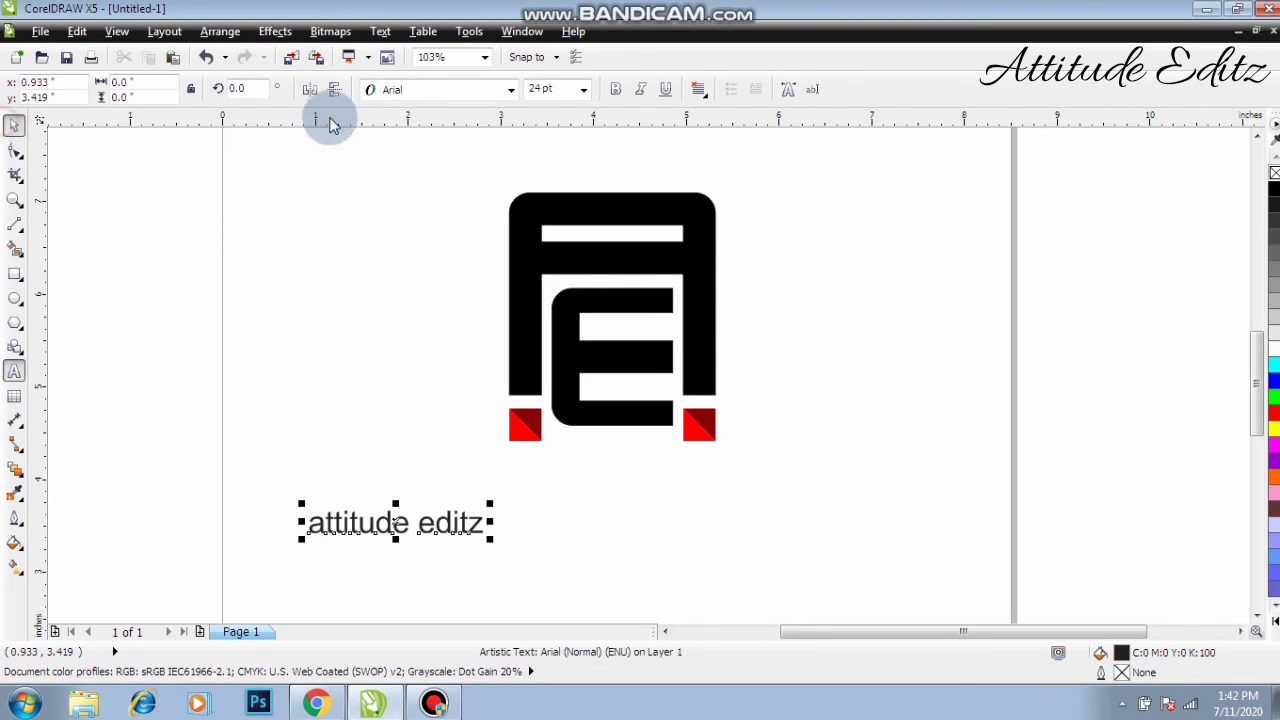
Set the "attitude editz" text to the Businko font and move it up just beneath the logo's red squares.
click(400, 89)
click(400, 129)
drag(449, 512, 485, 465)
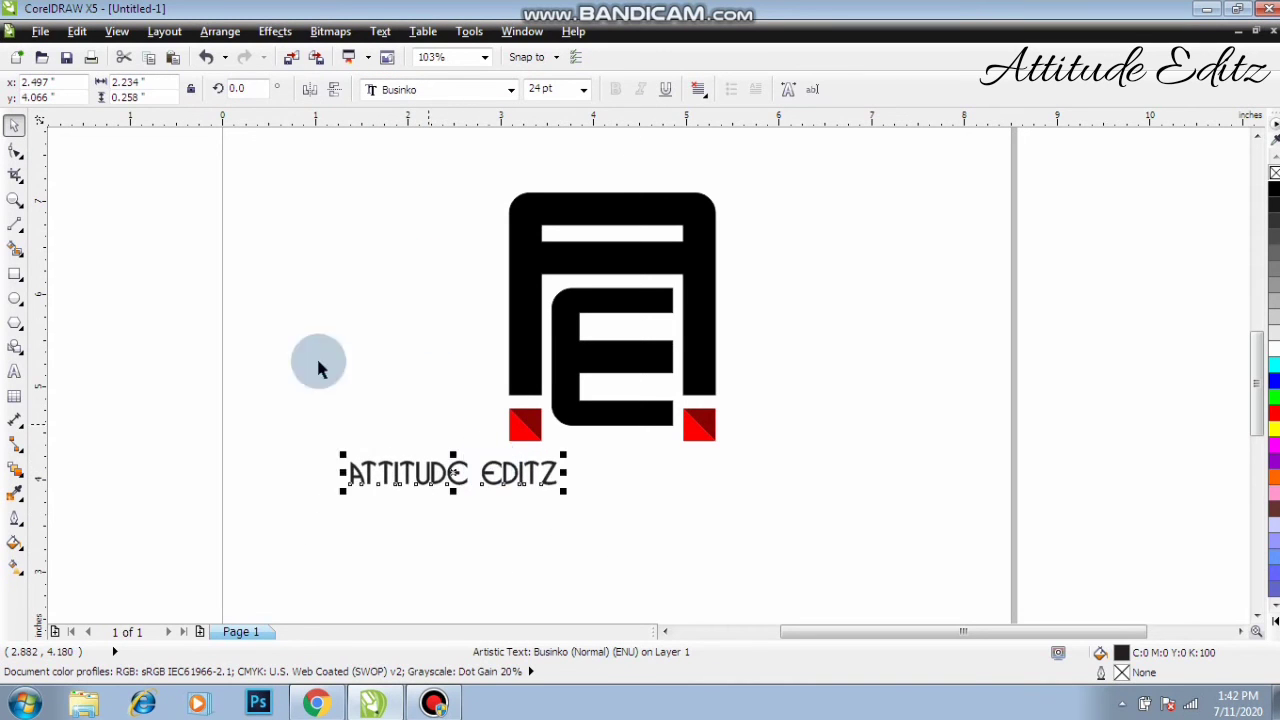
Widen the letter spacing until the text is about 4.8 inches wide and centre it horizontally with the AE logo.
click(15, 150)
drag(558, 494, 829, 492)
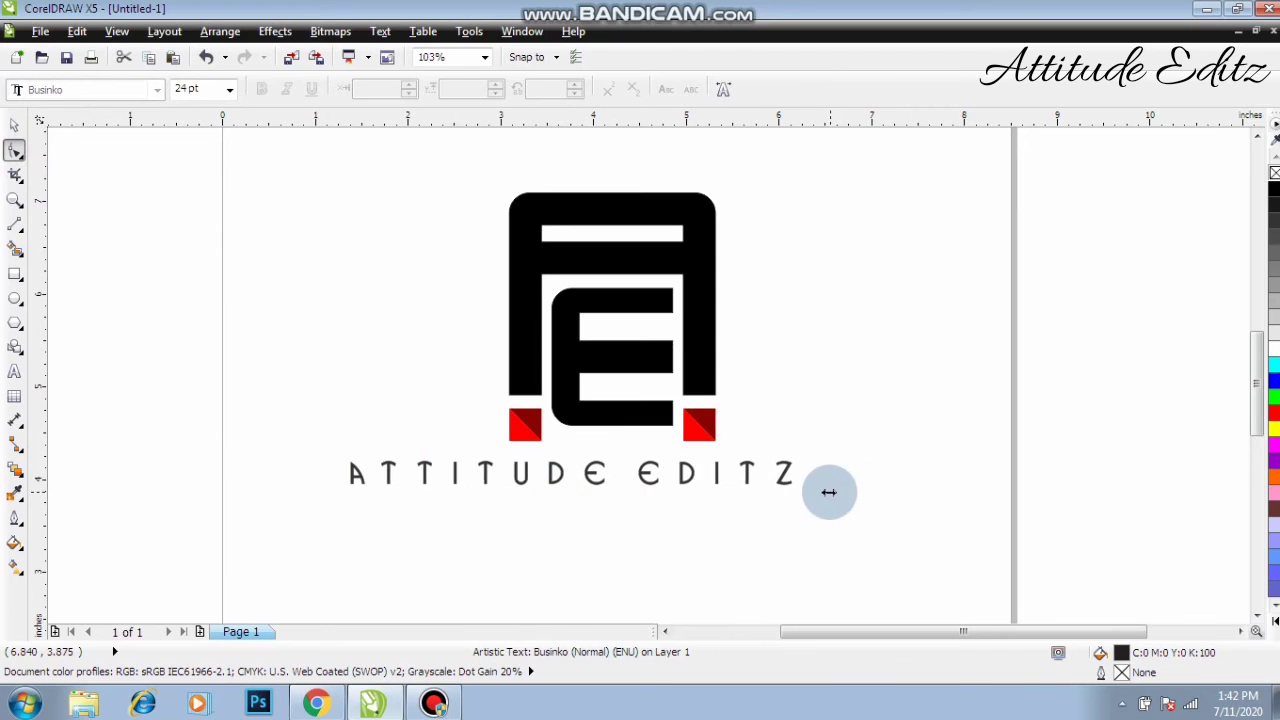
click(14, 125)
shift+click(527, 378)
key(c)
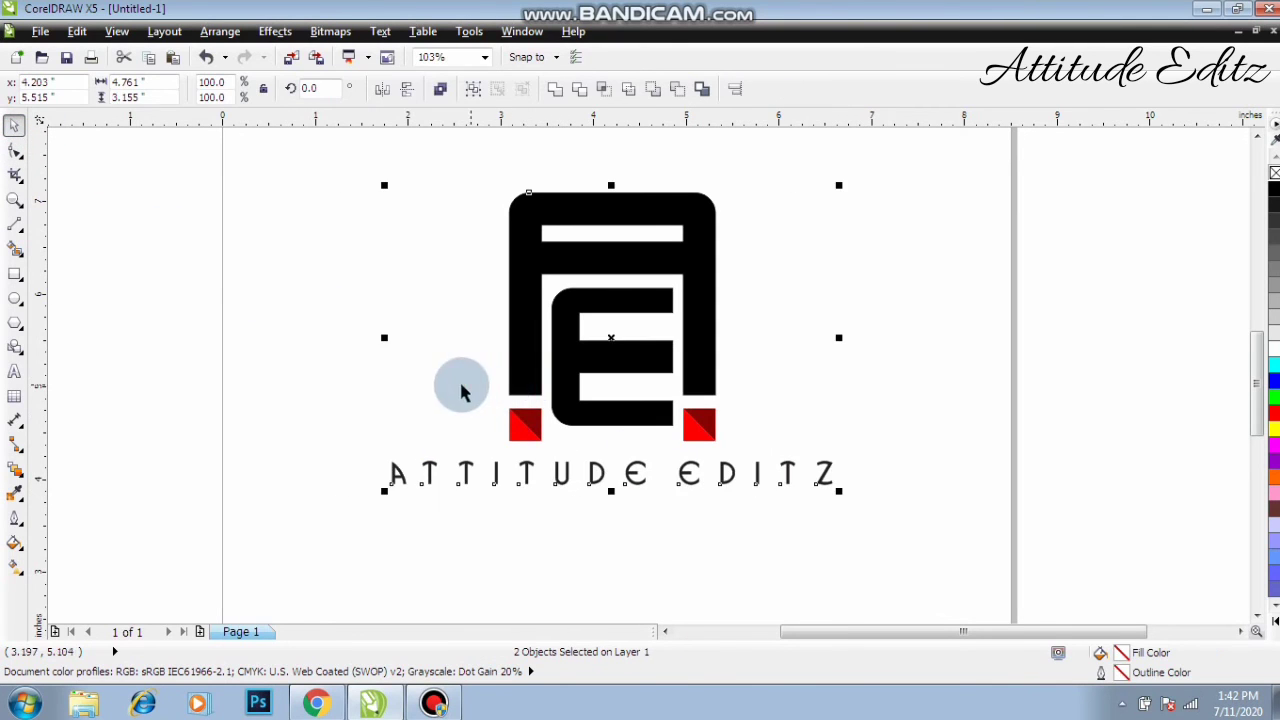
Fill the "attitude editz" text with the dark red sampled from the upper half of the left two-tone square.
key(Escape)
key(z)
drag(367, 379, 852, 530)
click(14, 125)
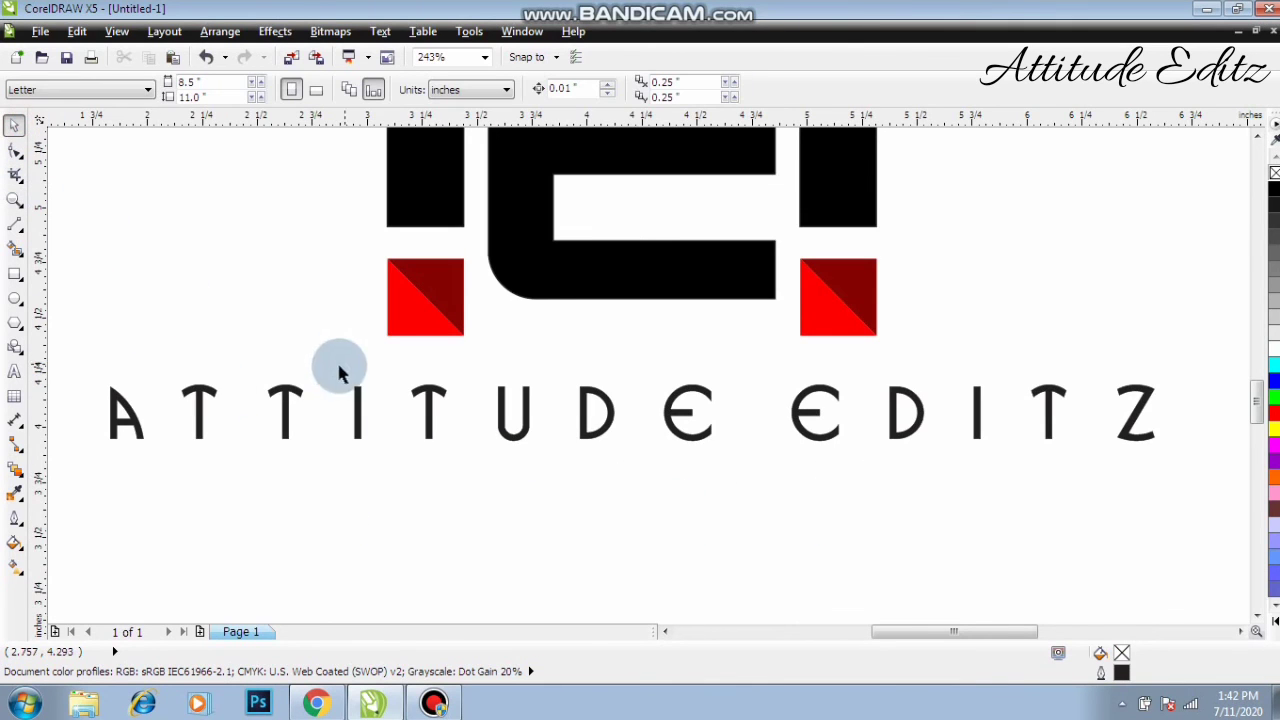
click(14, 492)
click(440, 288)
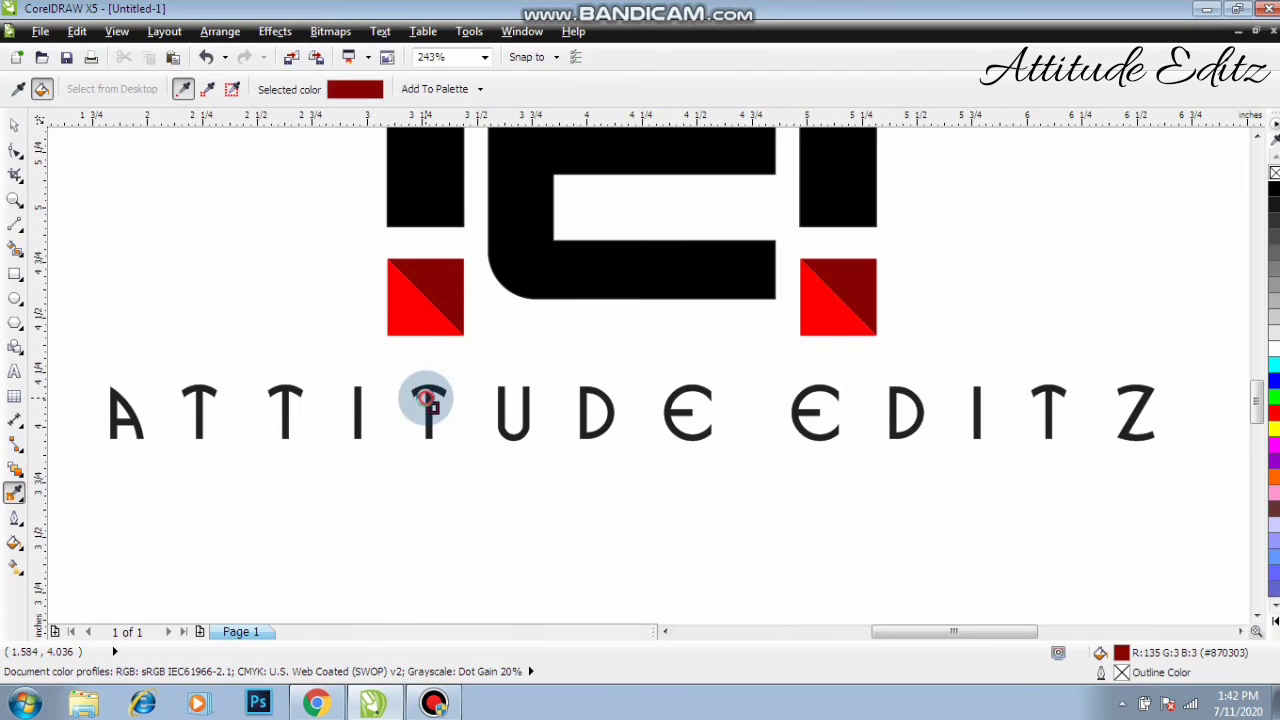
click(421, 397)
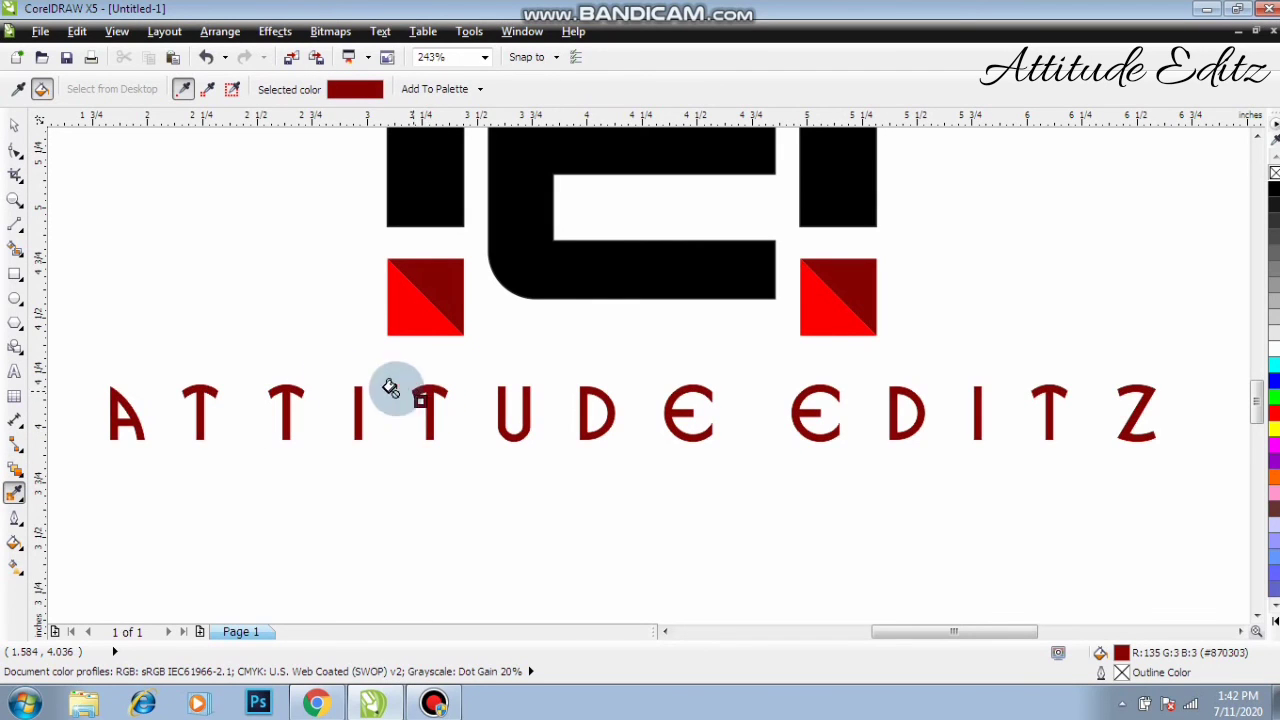
click(14, 125)
Fit the finished logo and its text to the view and preview them full screen.
click(90, 193)
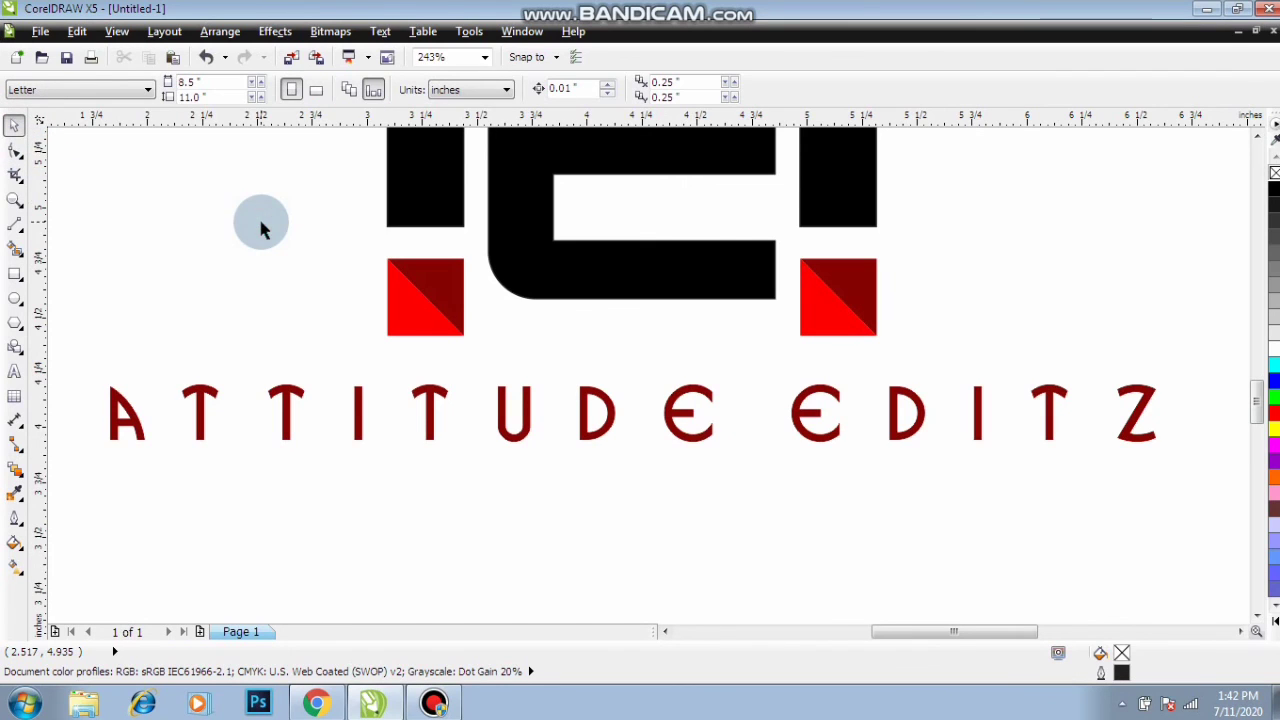
key(F4)
key(F9)
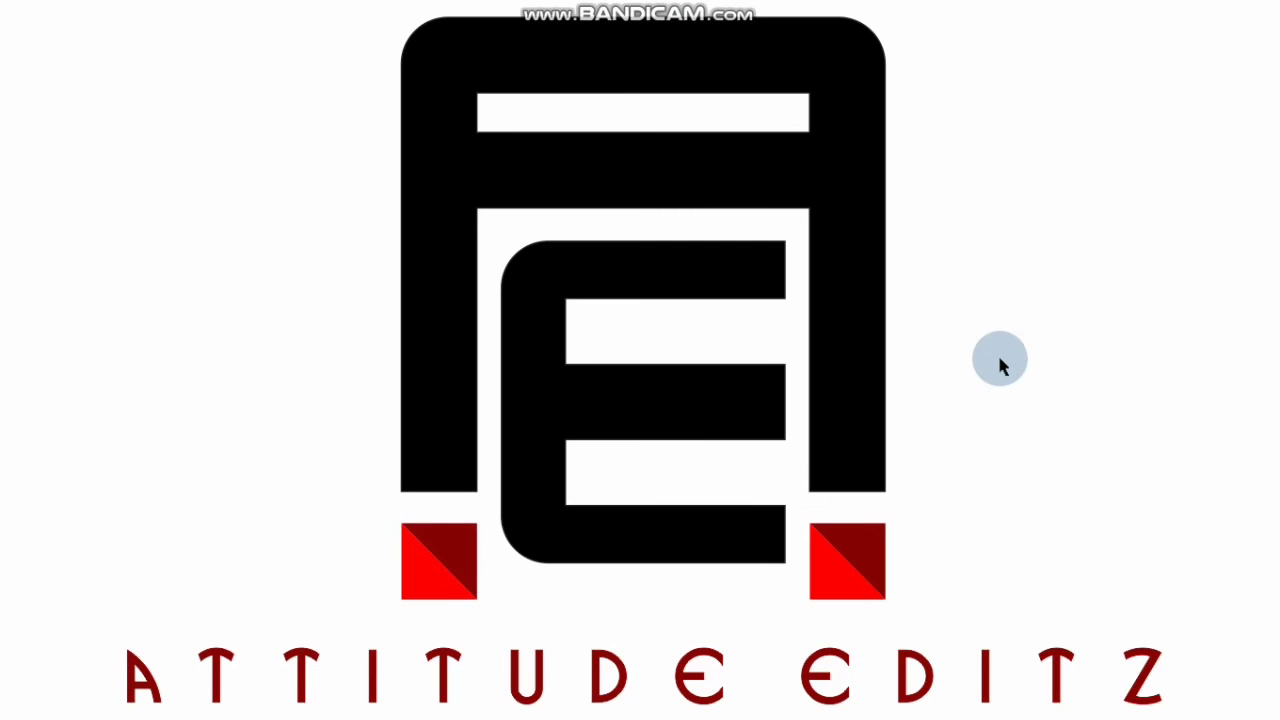